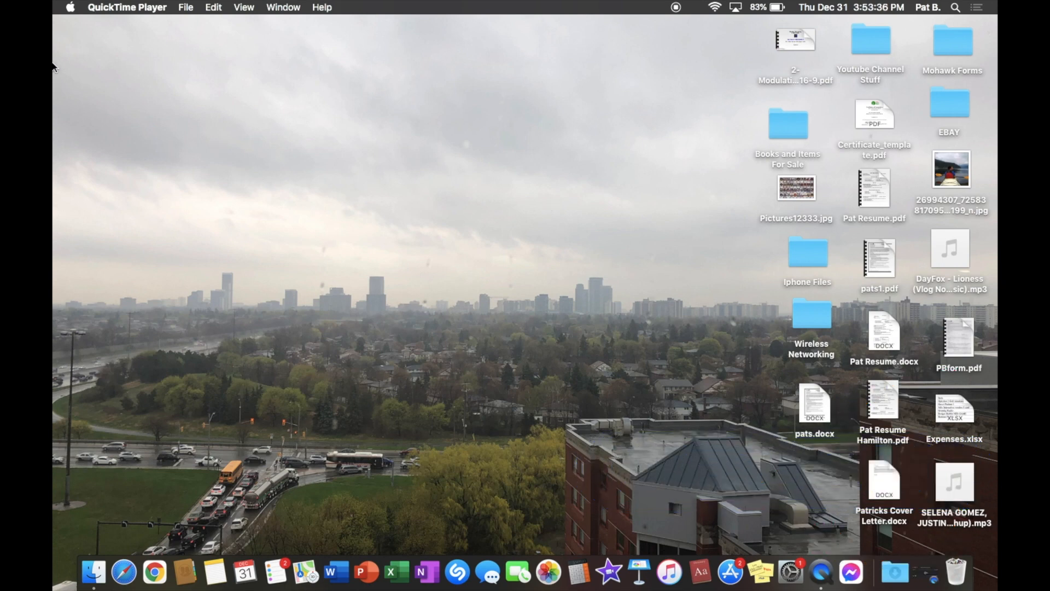
Check the installed macOS version and hardware details in the About This Mac overview, and close it.
left_click(70, 6)
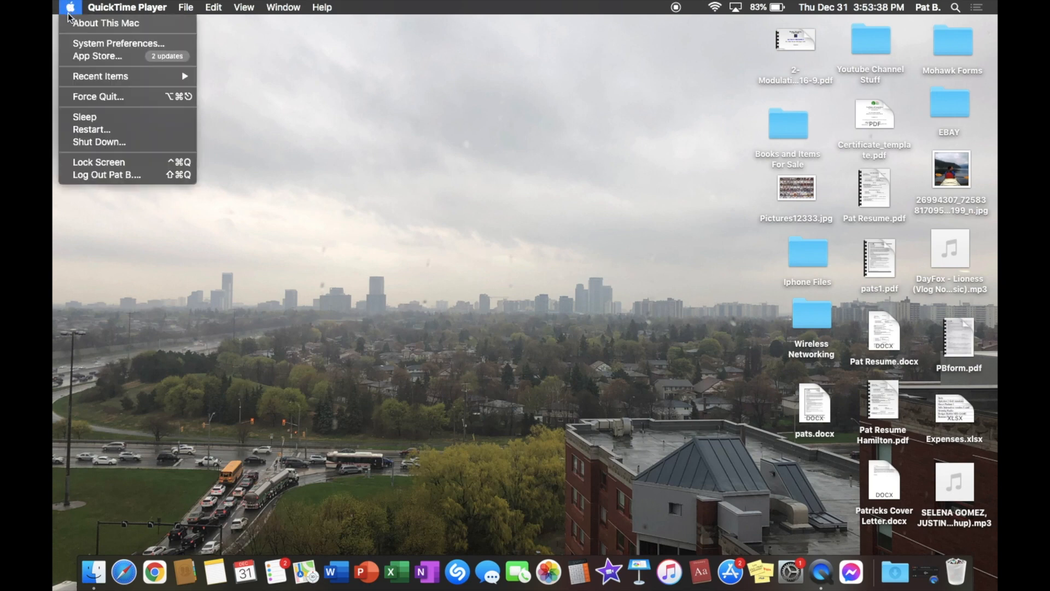
mouse_move(127, 6)
left_click(443, 127)
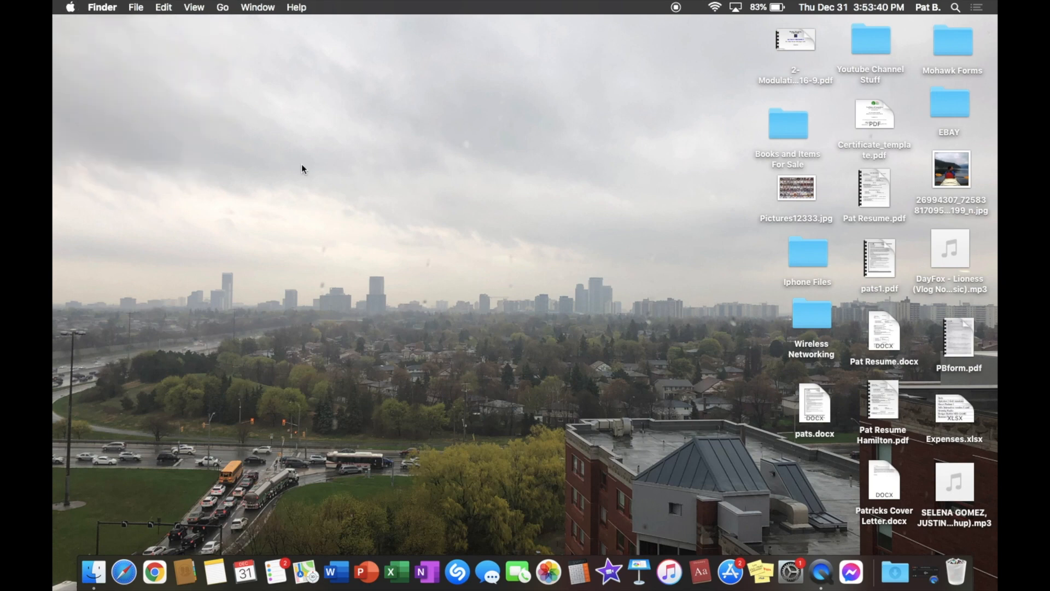
left_click(69, 8)
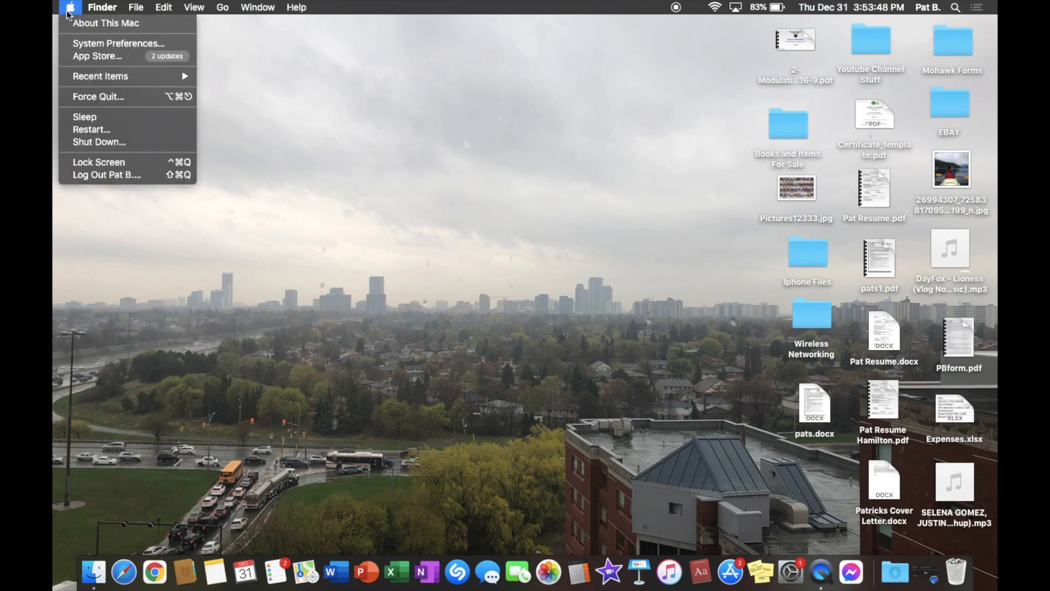
left_click(259, 100)
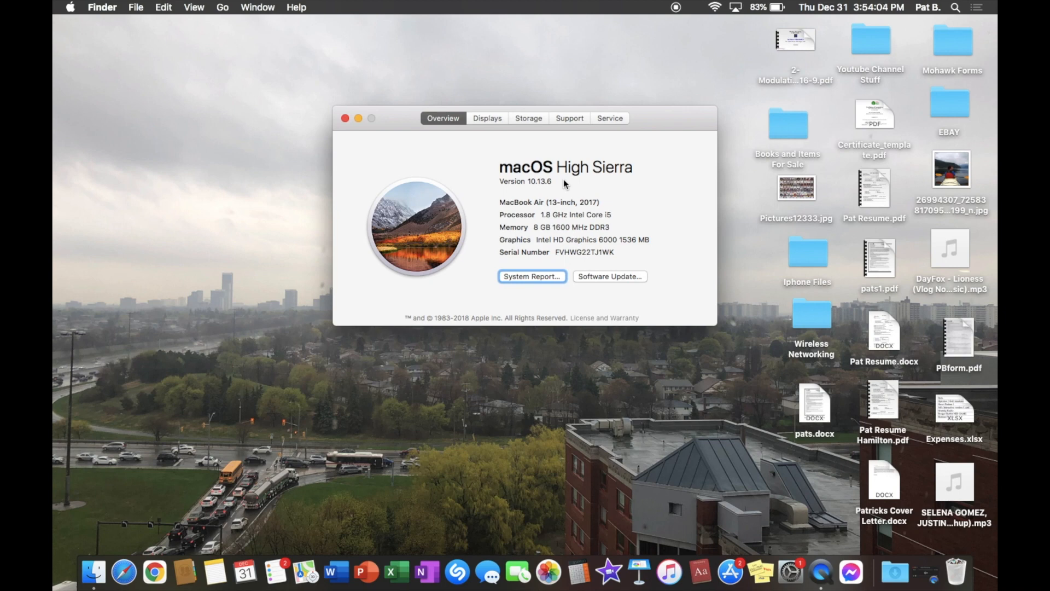
left_click(345, 120)
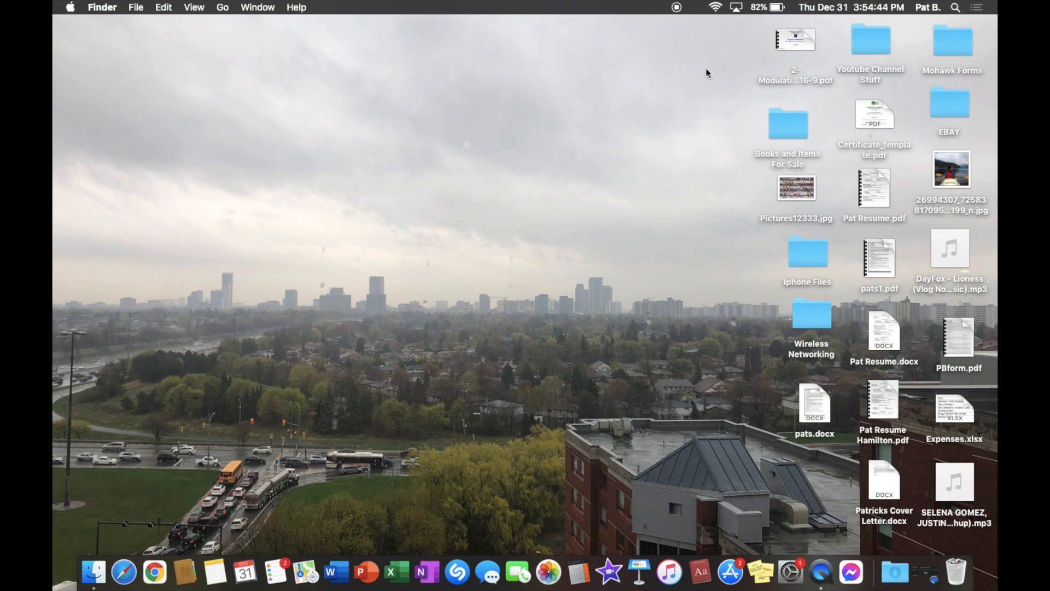
Create a new folder on the desktop and name it "Pat Stuff".
right_click(573, 121)
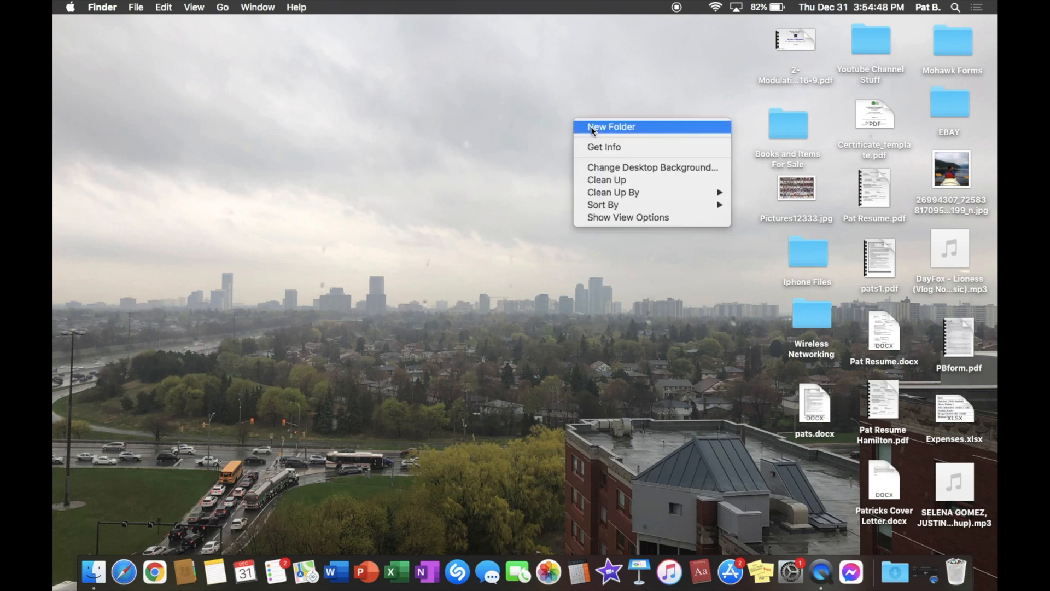
left_click(590, 127)
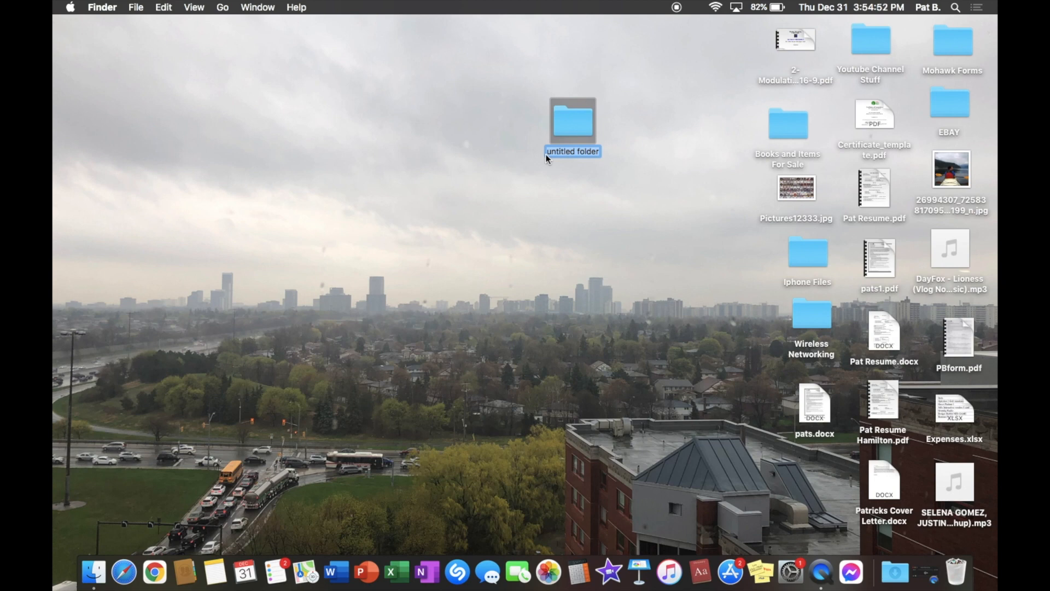
type("Pat Stuff")
key("Return")
Move the kayaking JPG and the DayFox - Lioness MP3 into the Pat Stuff folder, and place the folder beside the other desktop icons.
left_click_drag(946, 208, 587, 137)
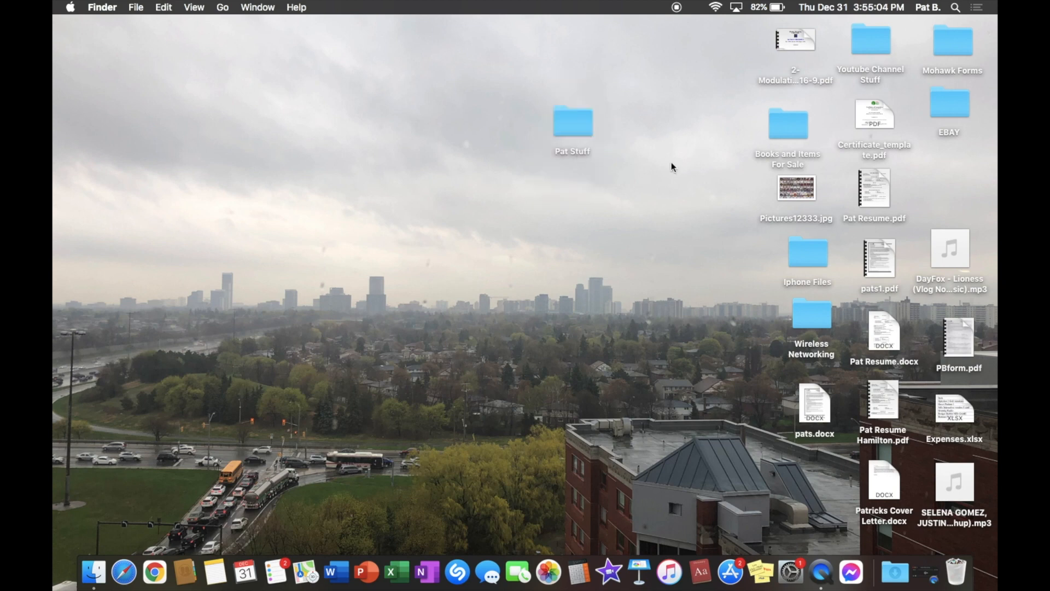
left_click_drag(954, 278, 710, 124)
left_click(700, 172)
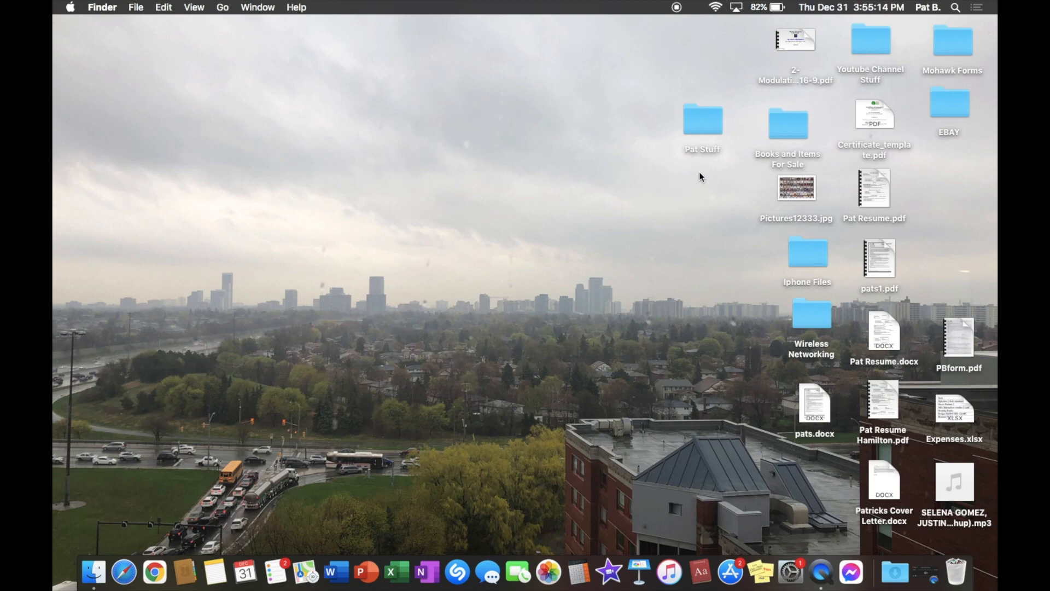
left_click_drag(701, 114, 700, 133)
left_click(704, 254)
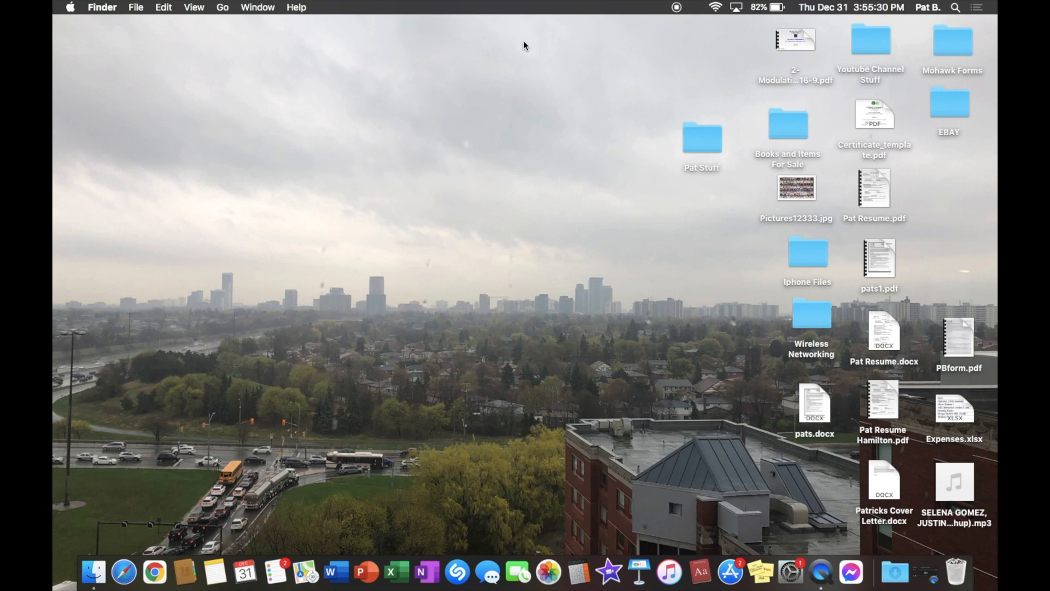
Open the Pat Stuff folder and browse from its window to the Utilities folder inside Applications.
left_click(709, 141)
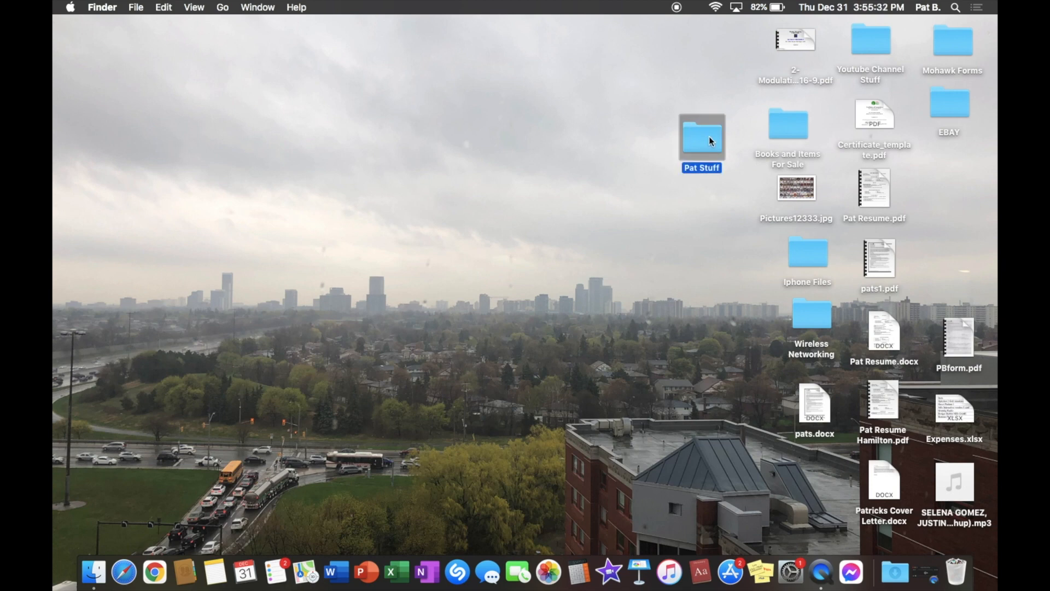
double_click(709, 141)
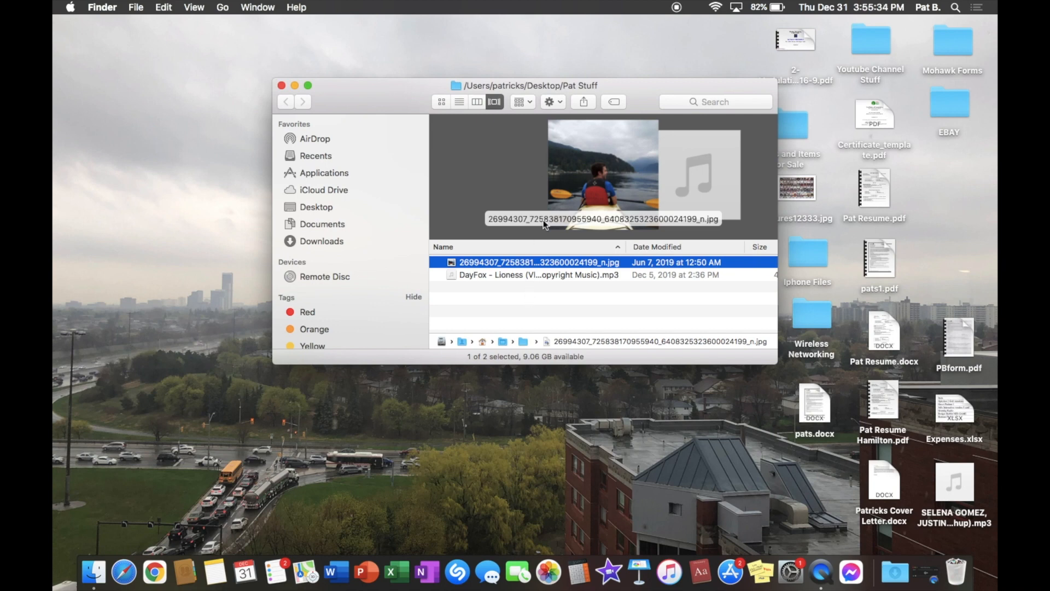
left_click(321, 173)
scroll(666, 178, "up", 15)
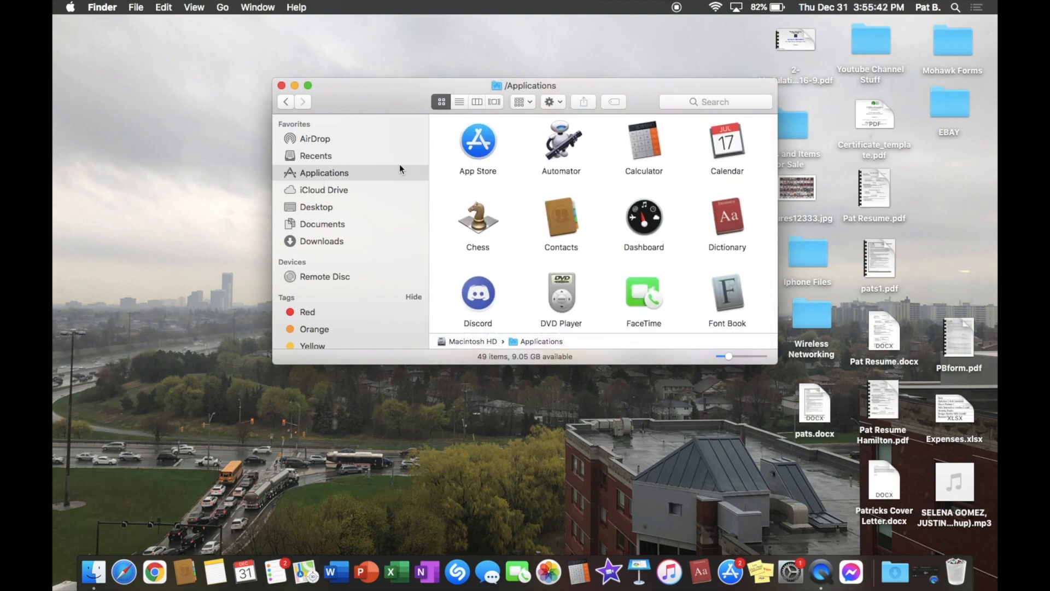
scroll(603, 235, "down", 10)
scroll(603, 232, "down", 5)
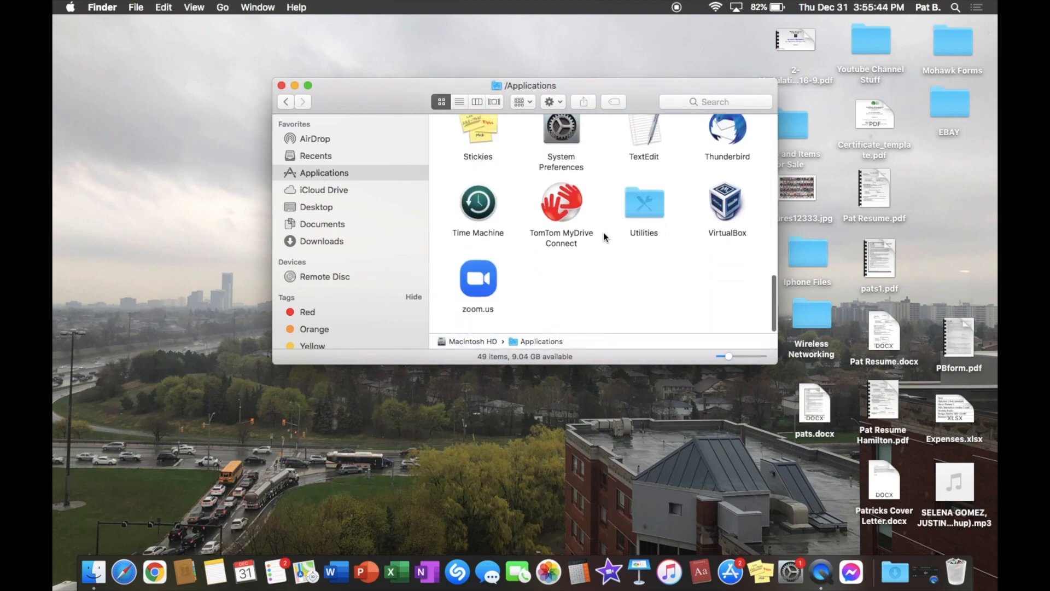
left_click(642, 207)
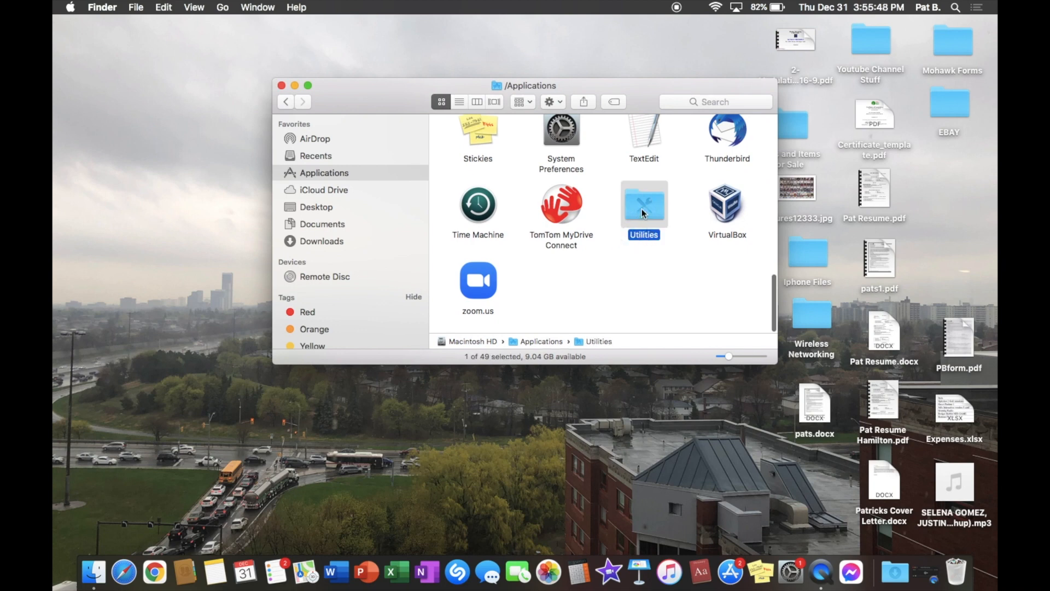
double_click(642, 209)
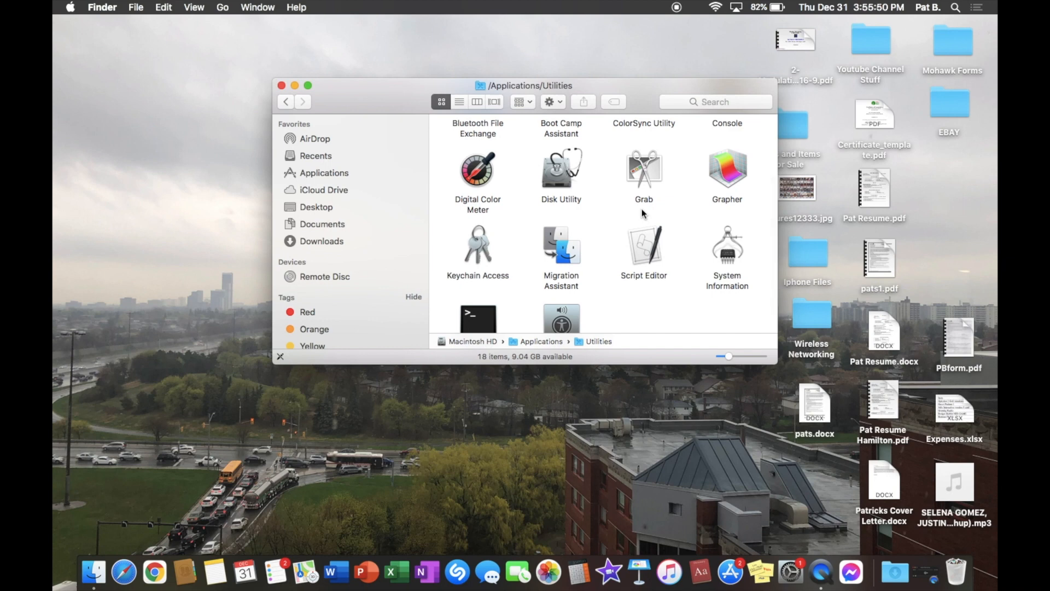
Launch Disk Utility from the Utilities folder.
scroll(641, 208, "up", 3)
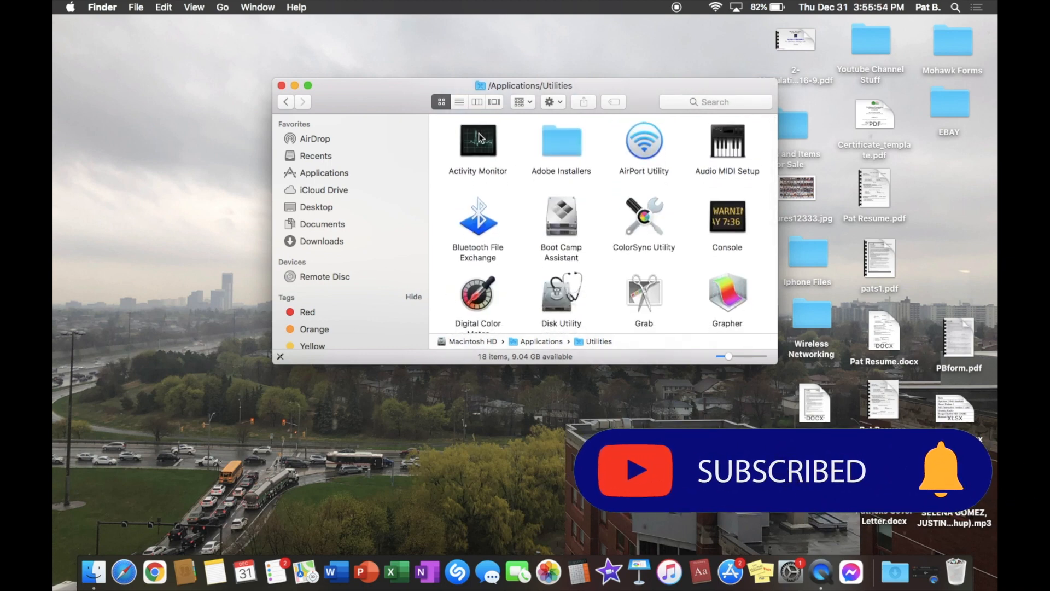
left_click(557, 297)
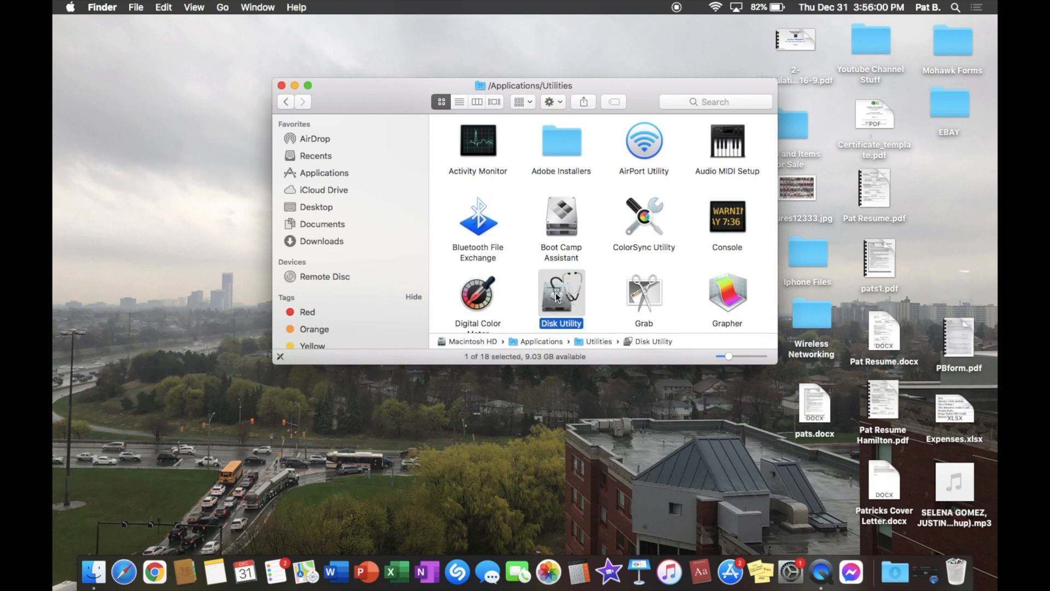
double_click(555, 296)
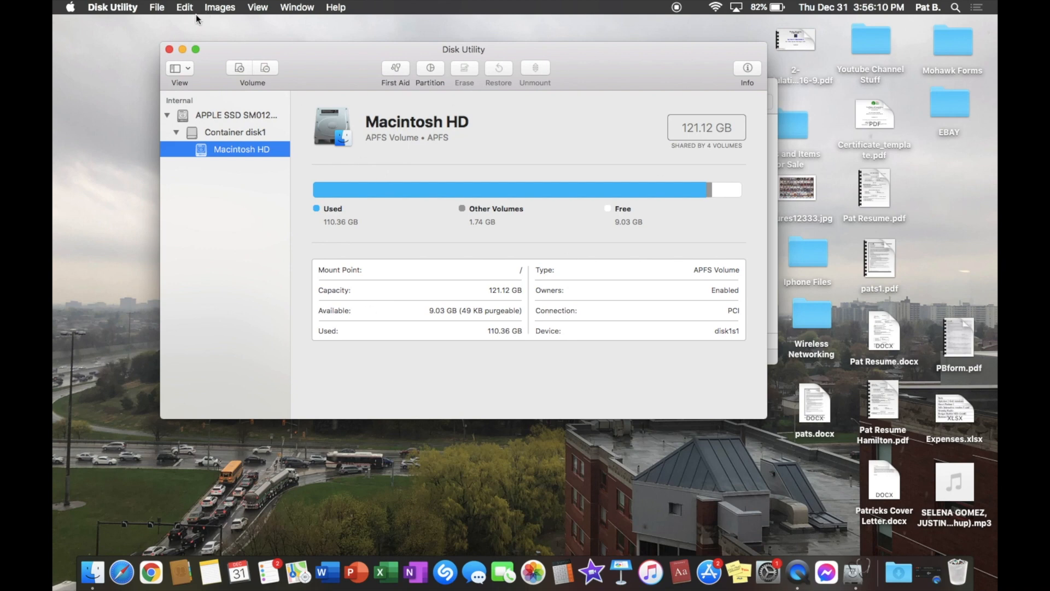
Start a new disk image from a folder, choosing the Pat Stuff folder on the desktop as its source.
left_click(158, 8)
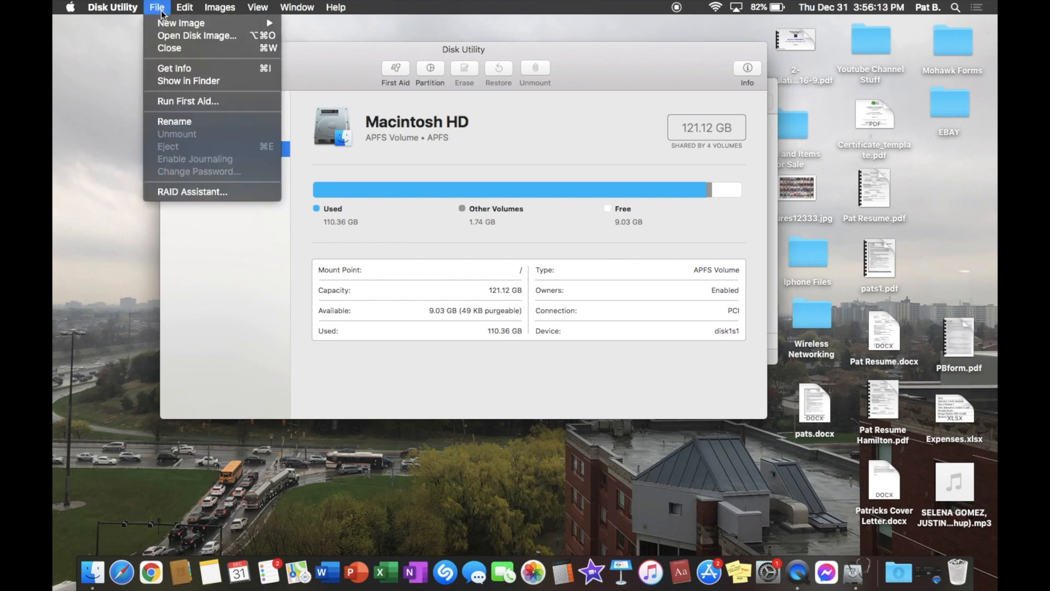
mouse_move(162, 22)
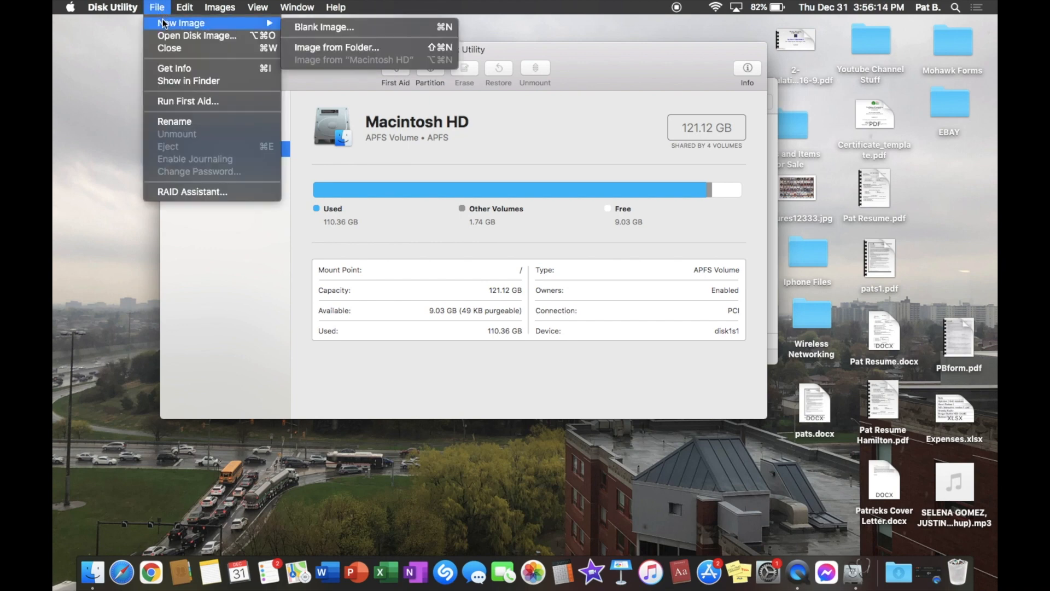
left_click(320, 47)
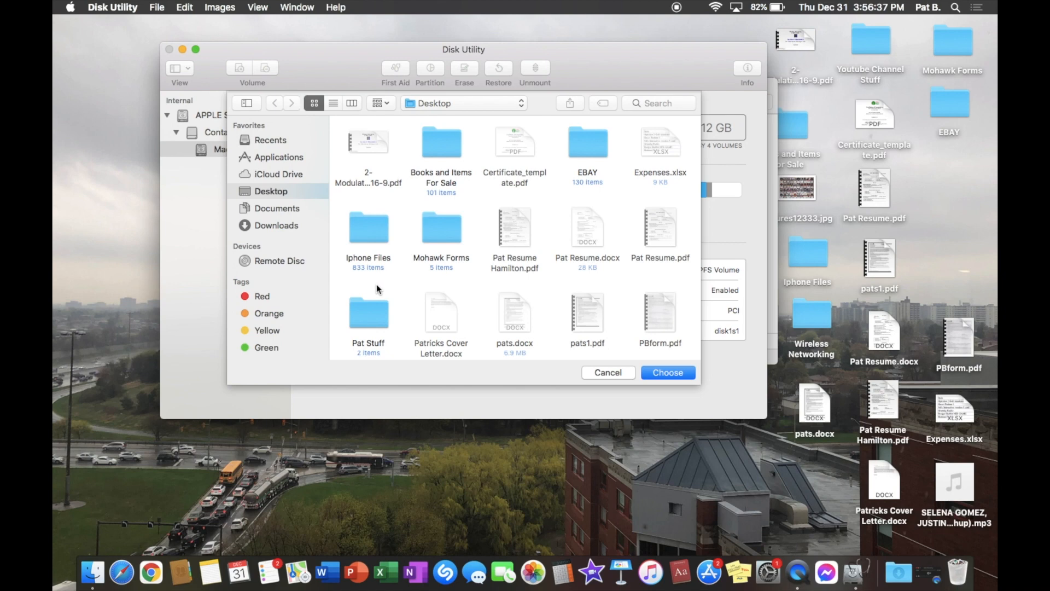
scroll(377, 284, "down", 3)
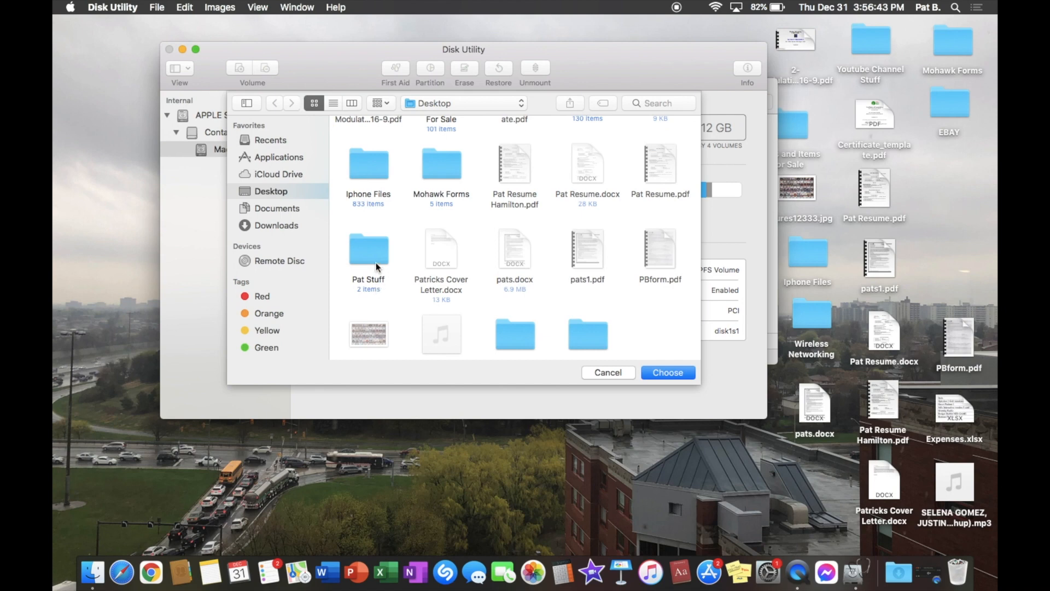
left_click(370, 245)
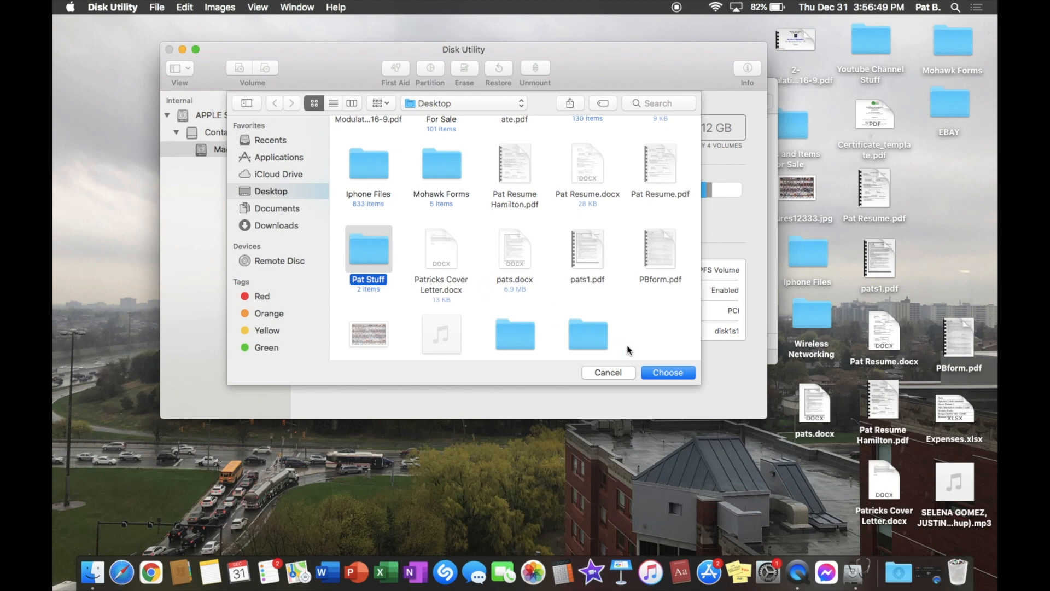
left_click(668, 372)
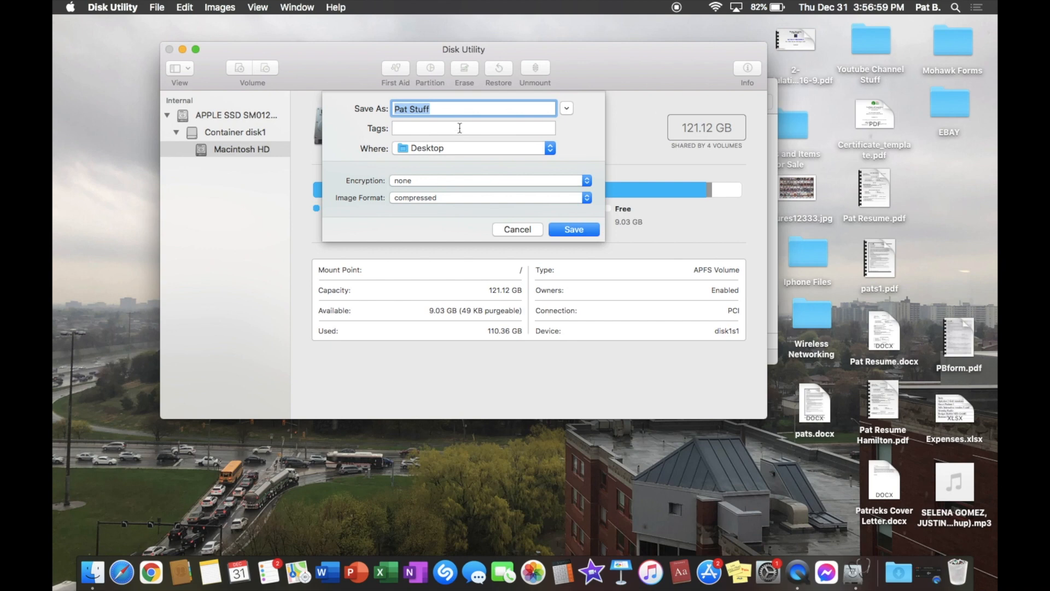
Name the disk image "Pats Stuff" and leave its tags empty.
left_click(455, 110)
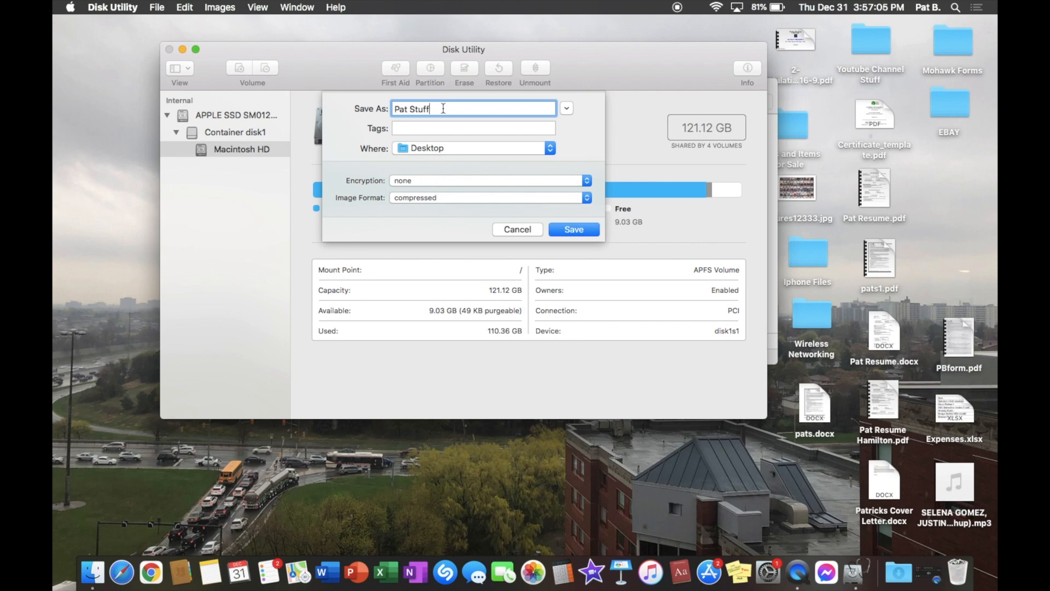
key("super+Left")
key("Right")
key("Right")
key("Right")
type("s")
left_click(451, 129)
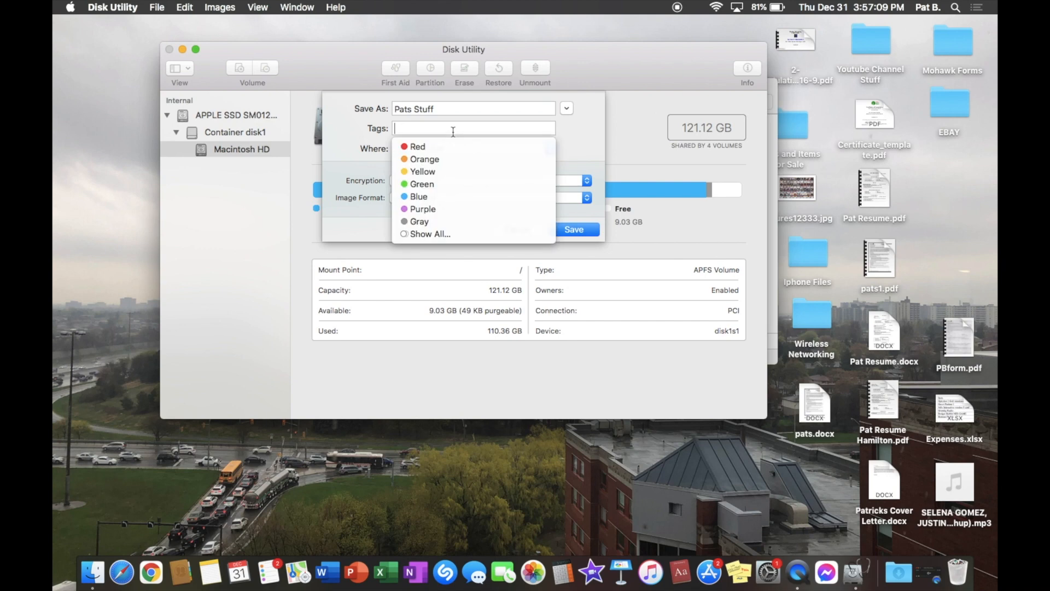
left_click(373, 148)
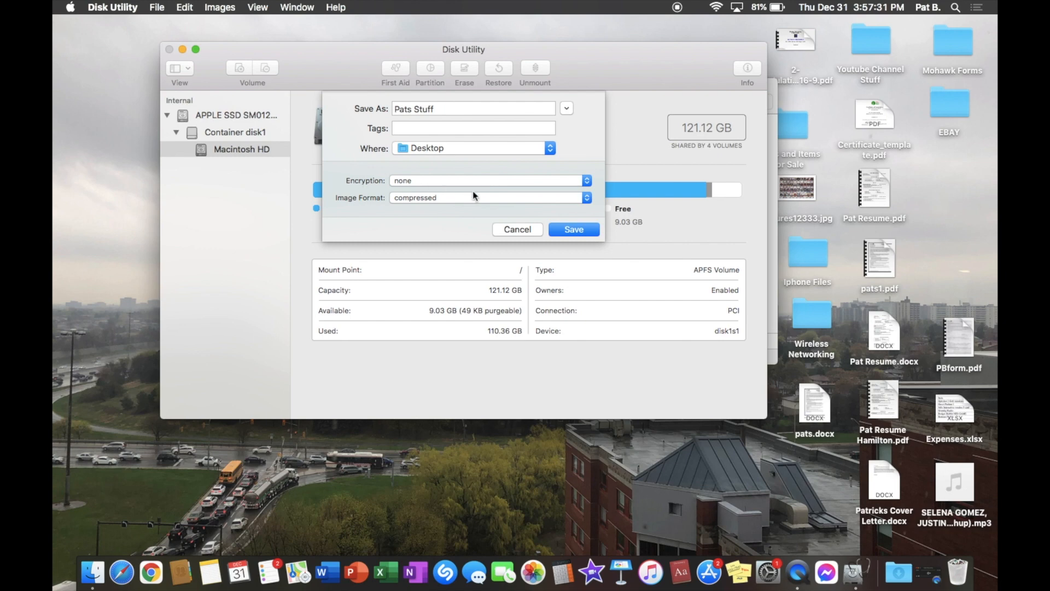
Set the image's encryption to 128-bit AES (recommended), and enter and verify the encryption password.
left_click(587, 181)
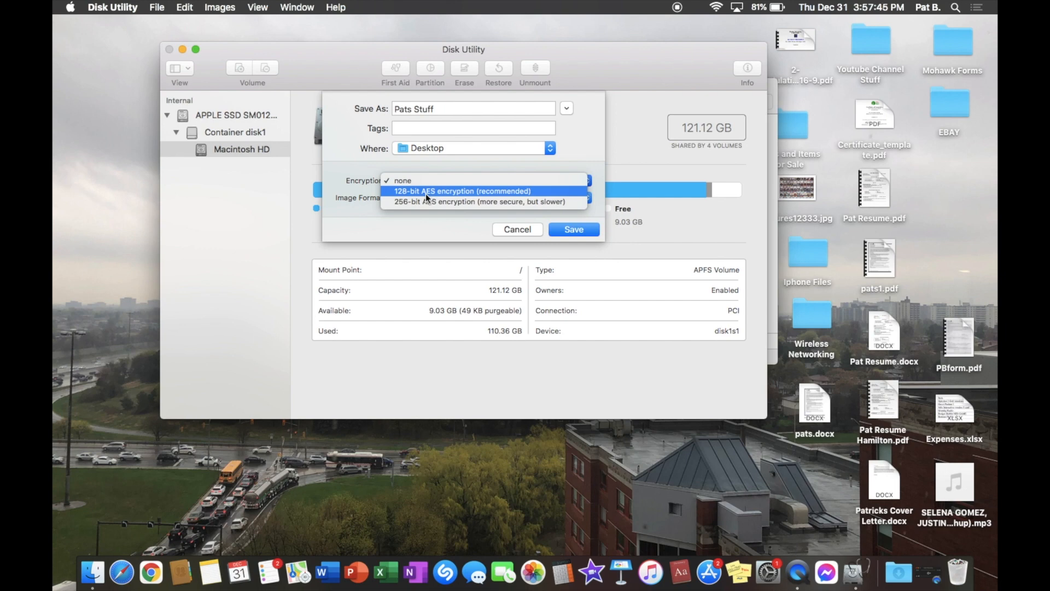
left_click(493, 191)
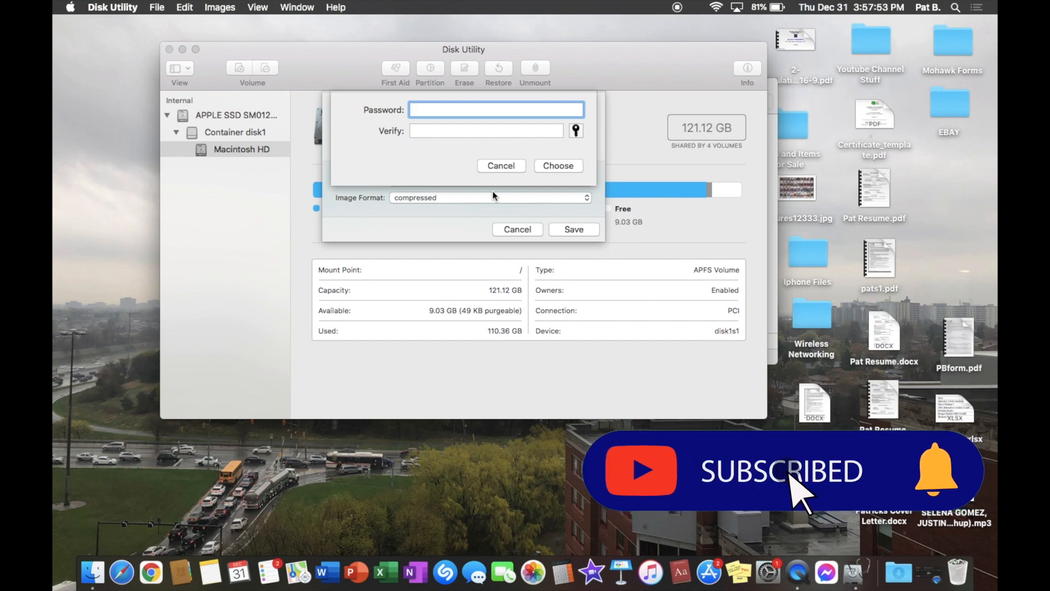
type("••••••••")
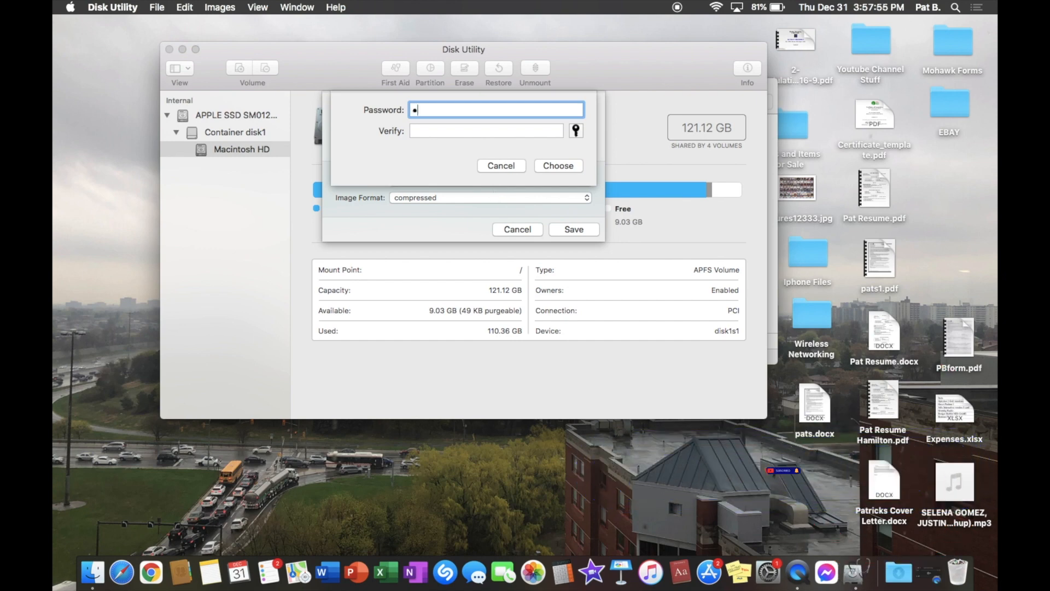
type("••••")
left_click(430, 129)
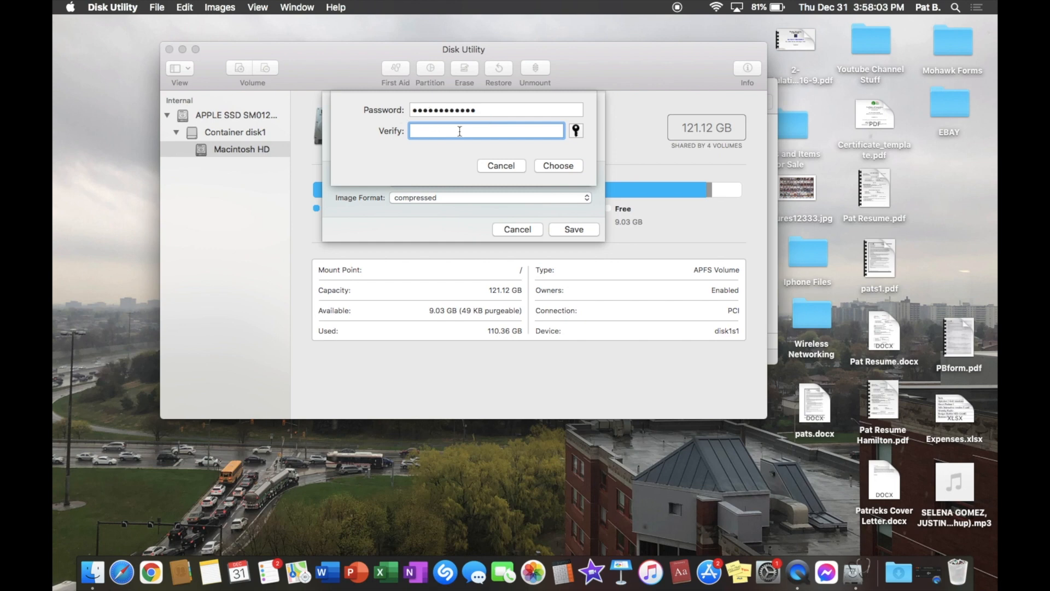
type("••••••••••••")
left_click(557, 165)
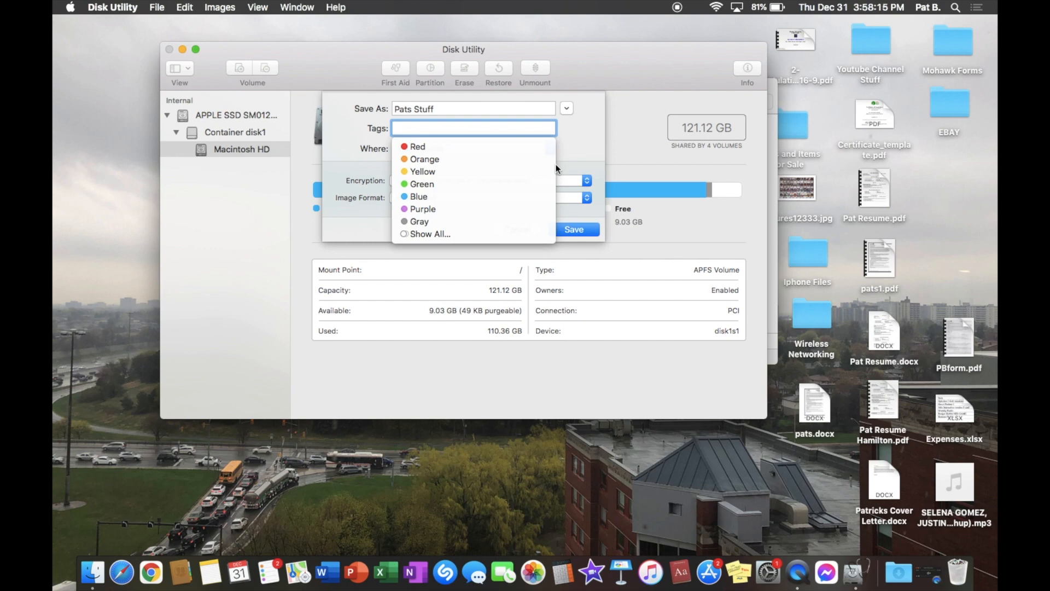
left_click(583, 155)
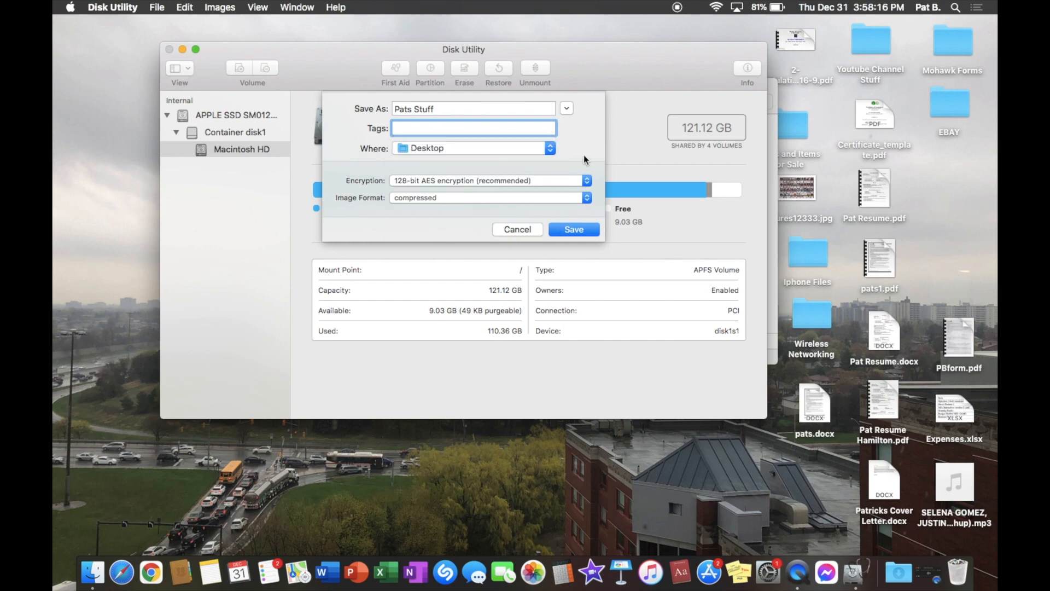
Set the disk image format to read/write and save the encrypted image to the desktop.
left_click(417, 200)
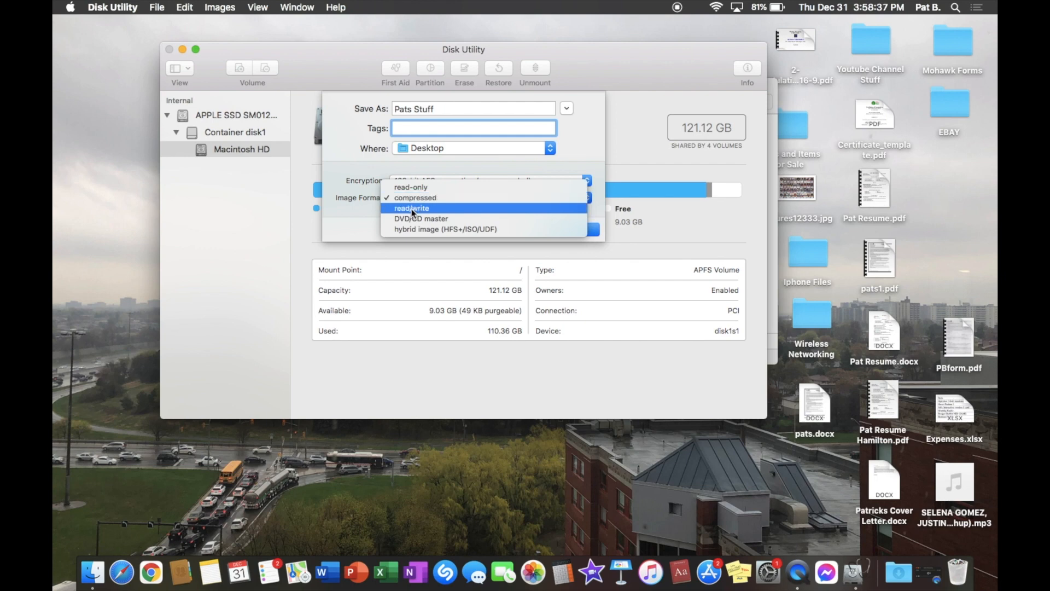
left_click(412, 208)
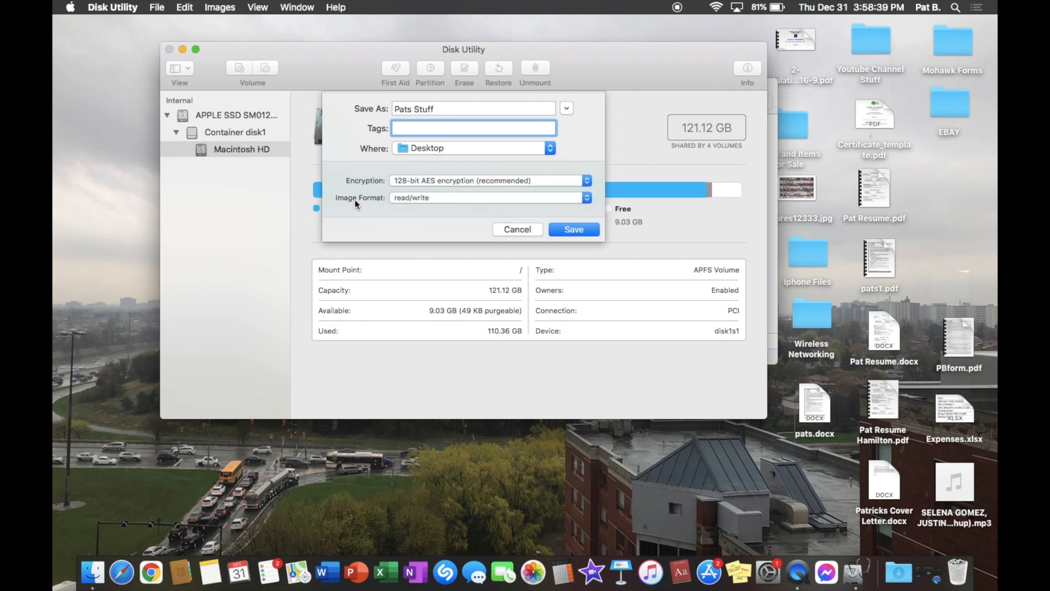
left_click(475, 199)
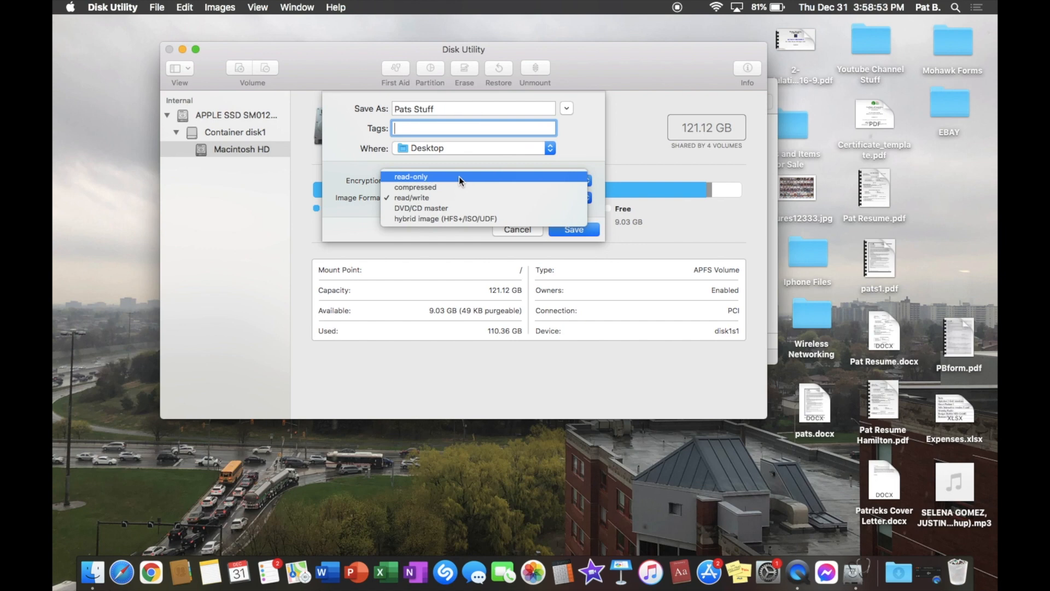
left_click(435, 198)
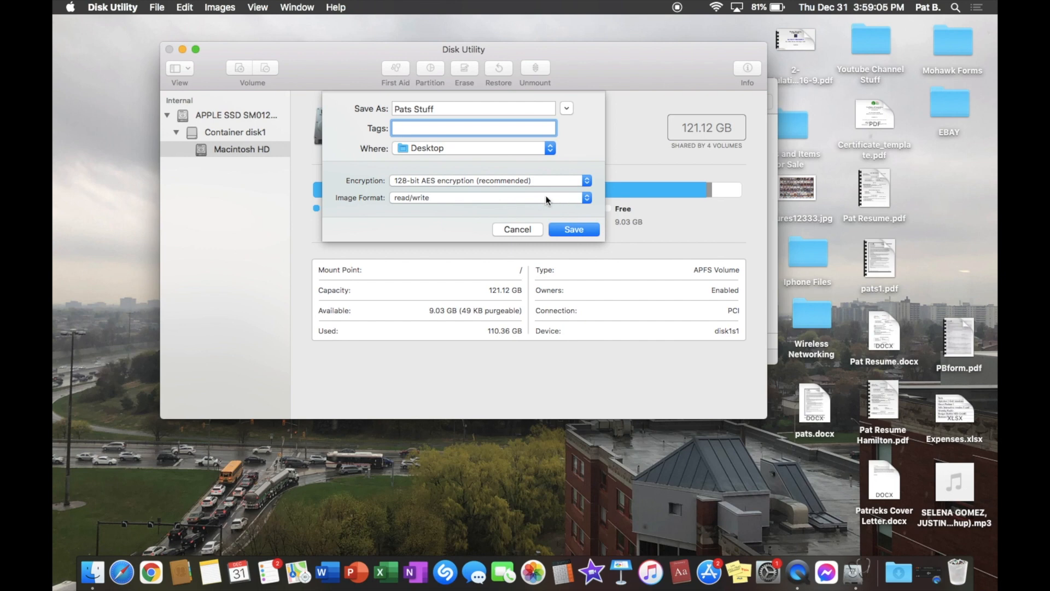
left_click(577, 228)
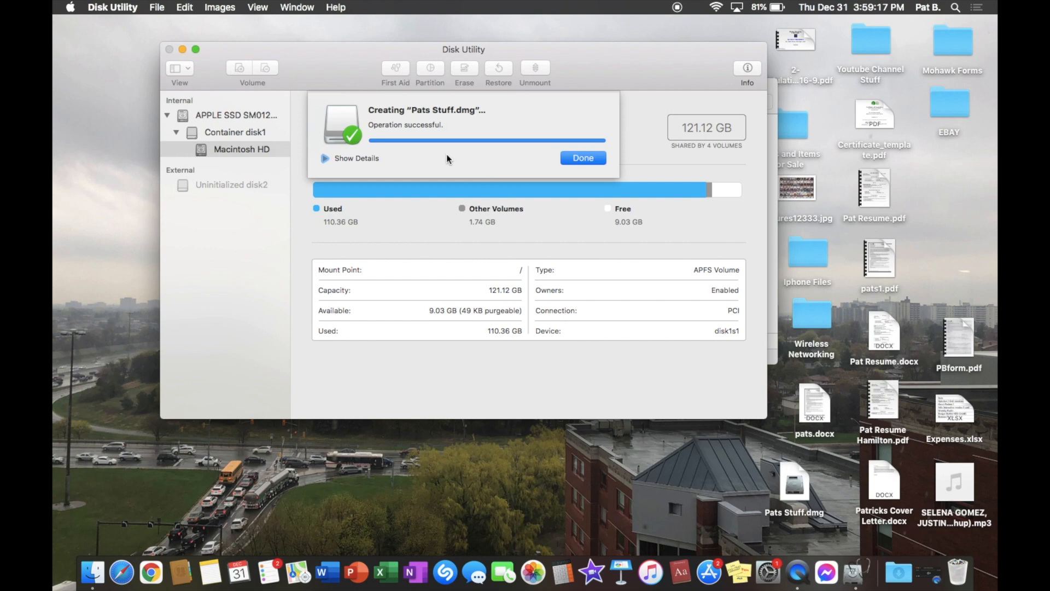
Check the image creation details, dismiss the report, and close the Disk Utility and Utilities folder windows.
left_click(355, 163)
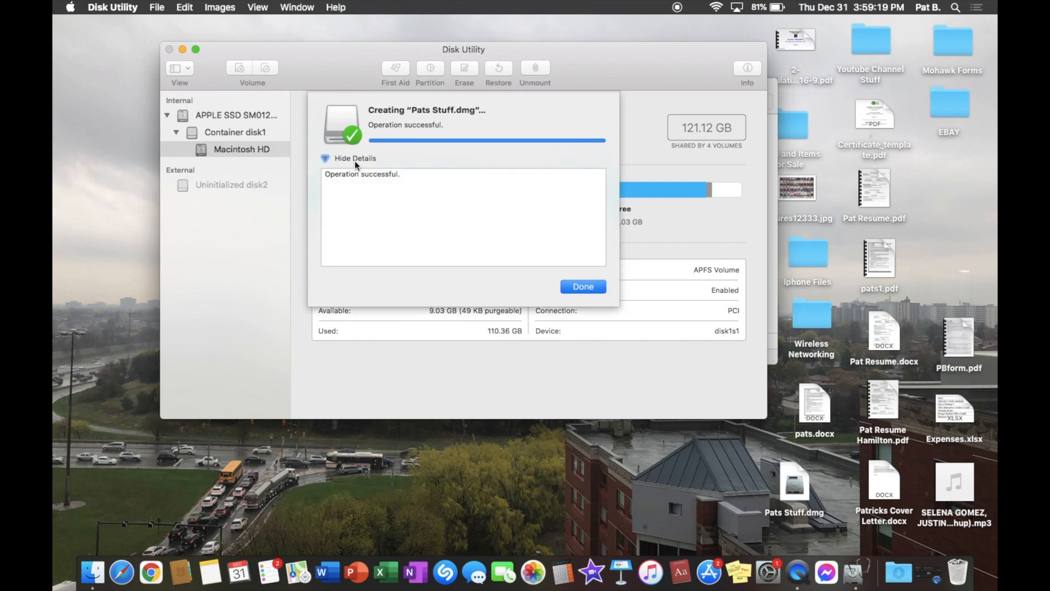
left_click(355, 161)
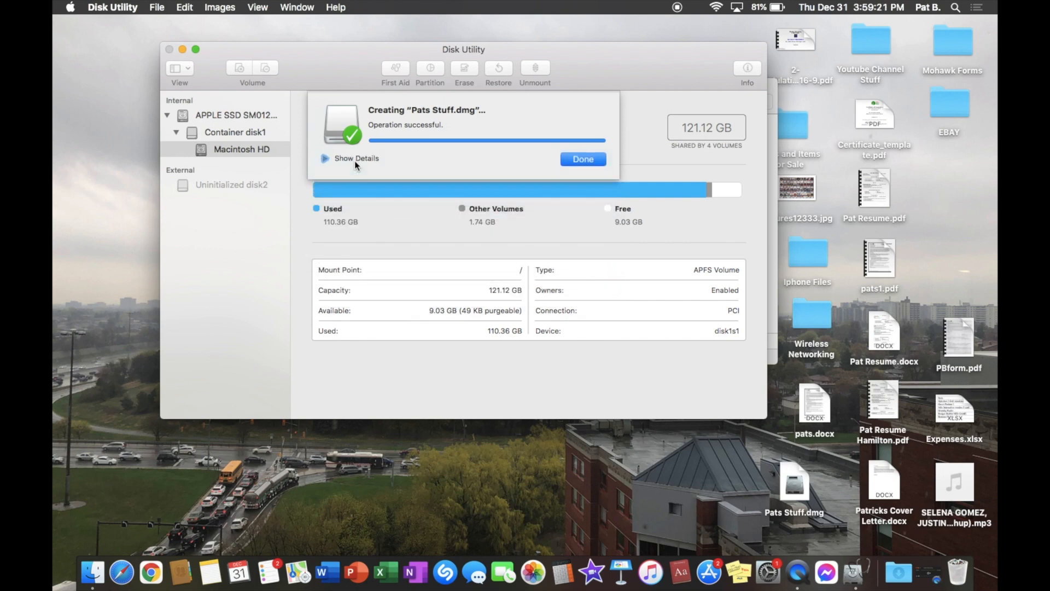
left_click(583, 158)
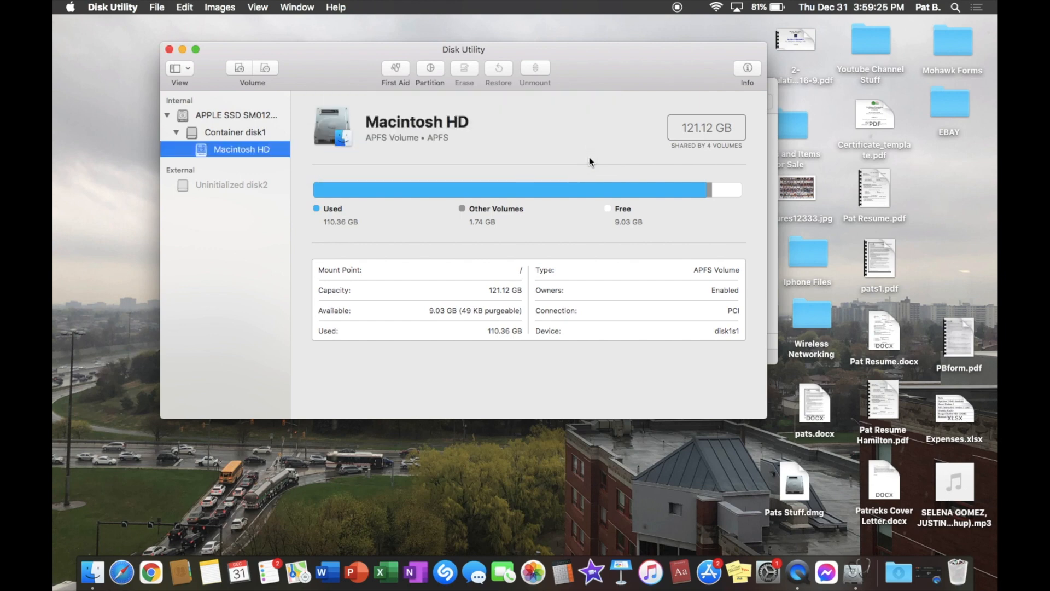
left_click(170, 50)
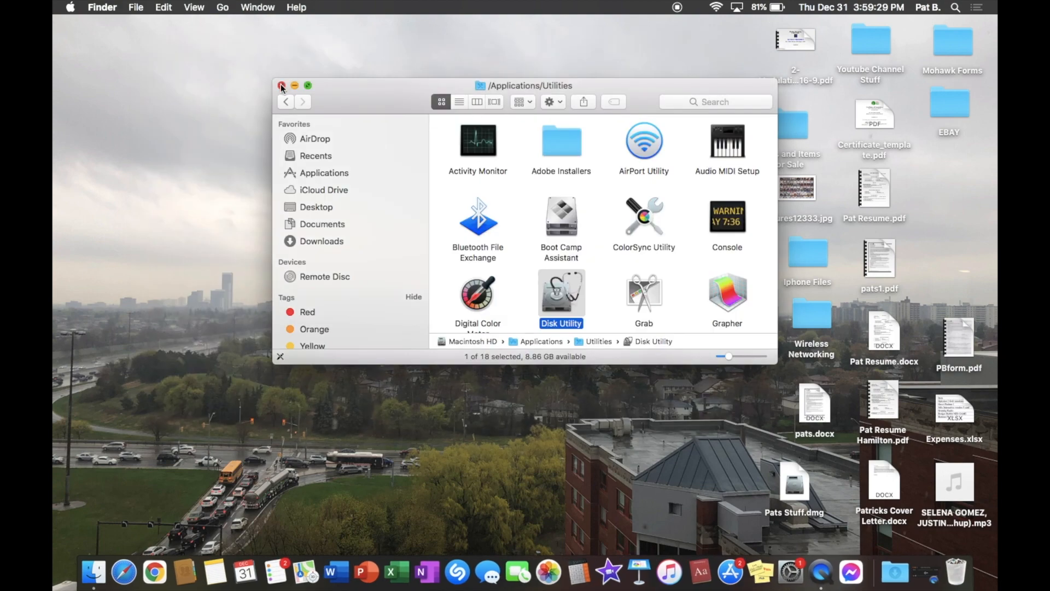
left_click(281, 86)
Arrange the desktop so that Pats Stuff.dmg sits directly below the original Pat Stuff folder.
left_click_drag(707, 149, 711, 66)
left_click(726, 231)
left_click_drag(801, 513, 717, 150)
left_click(680, 231)
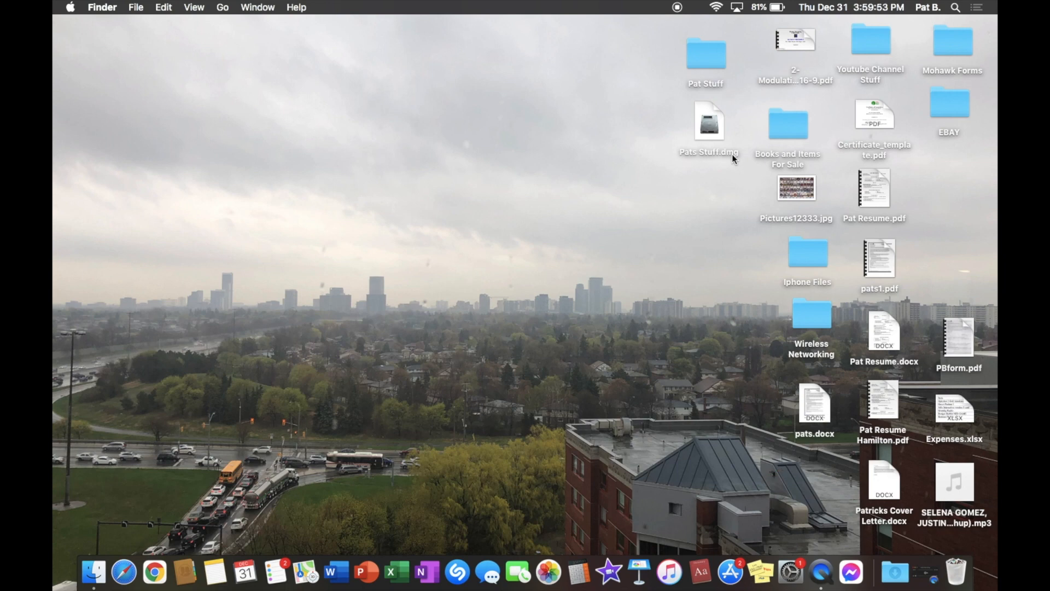
Open Pats Stuff.dmg and unlock it with the image password, without remembering it in the keychain.
left_click(707, 154)
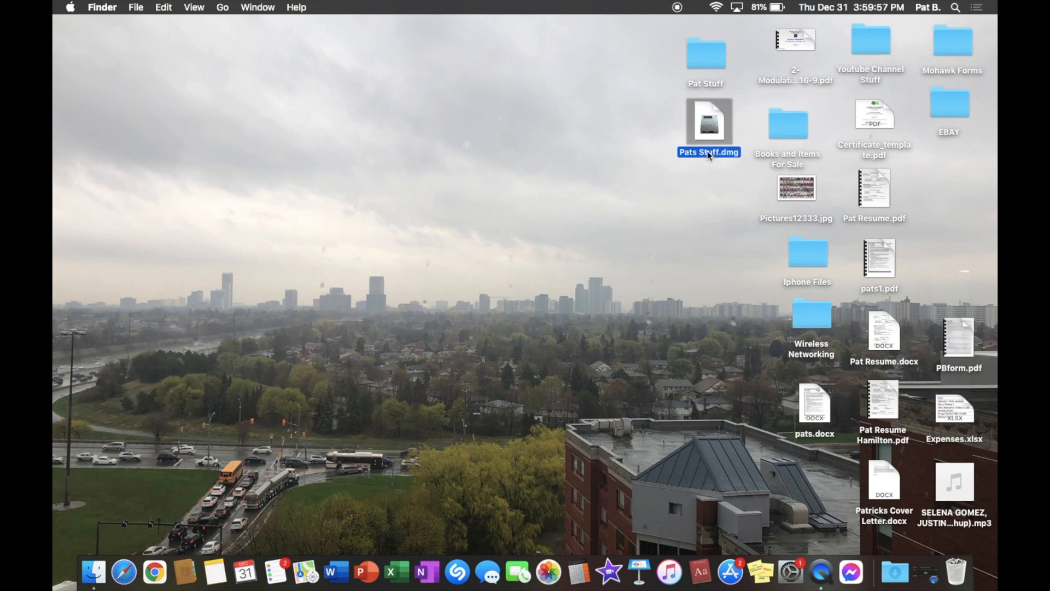
double_click(707, 151)
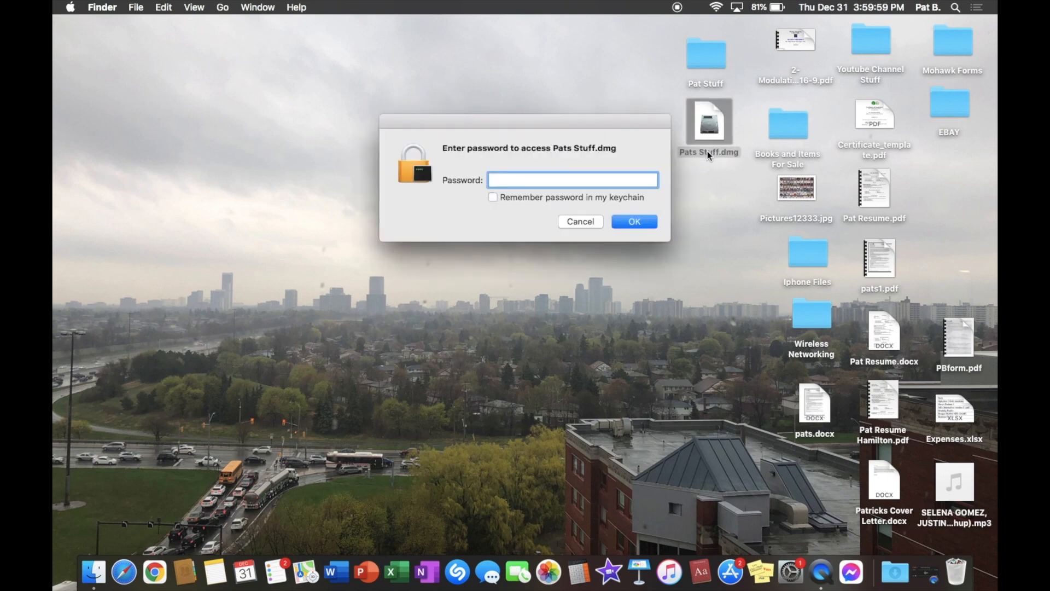
type("•••••••••••••")
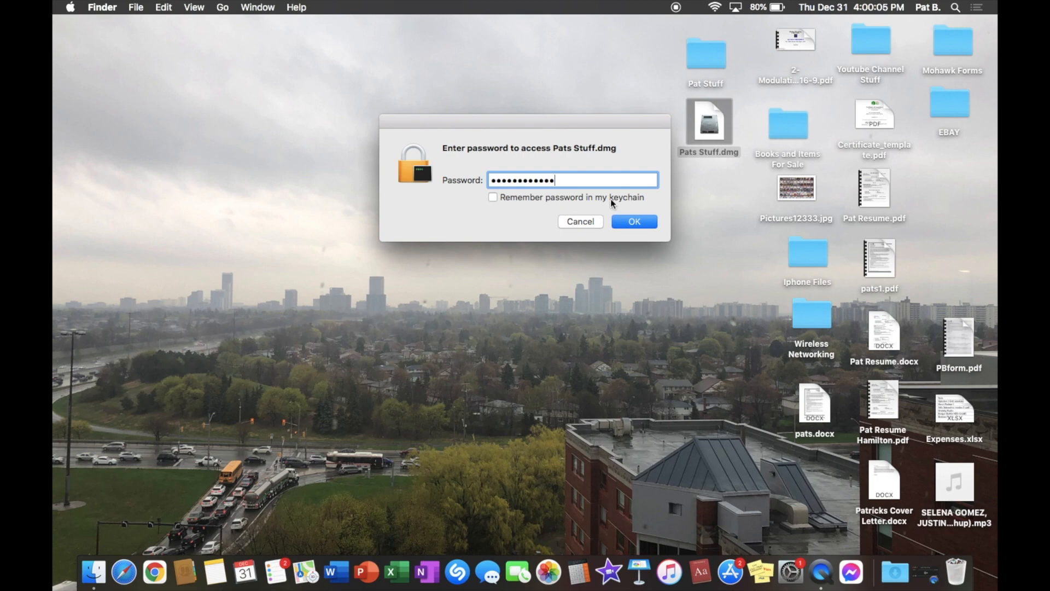
left_click(630, 223)
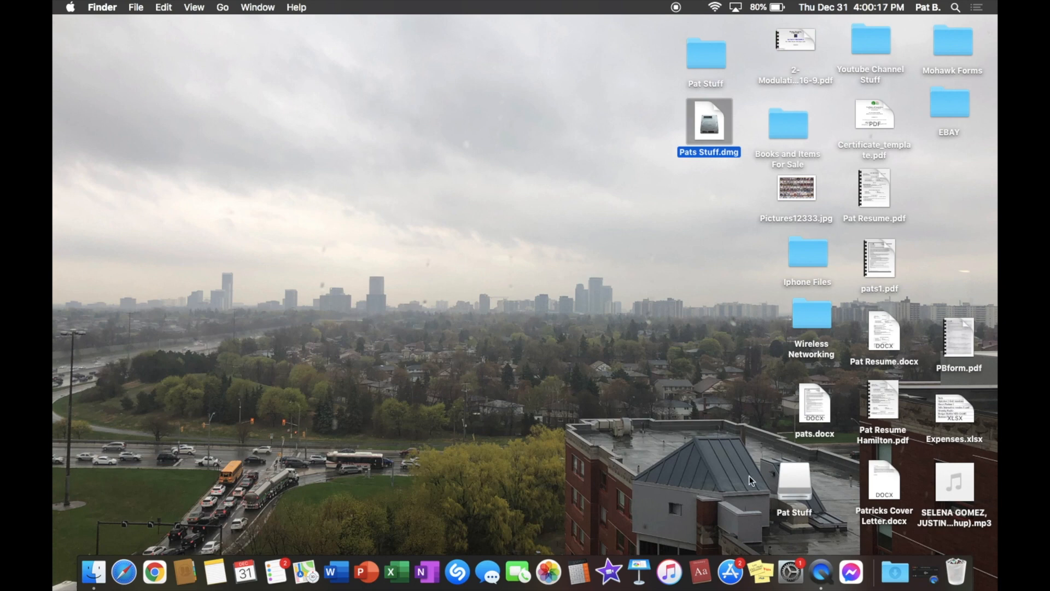
Move the mounted Pat Stuff volume on the desktop to just below Pats Stuff.dmg.
left_click_drag(791, 477, 820, 483)
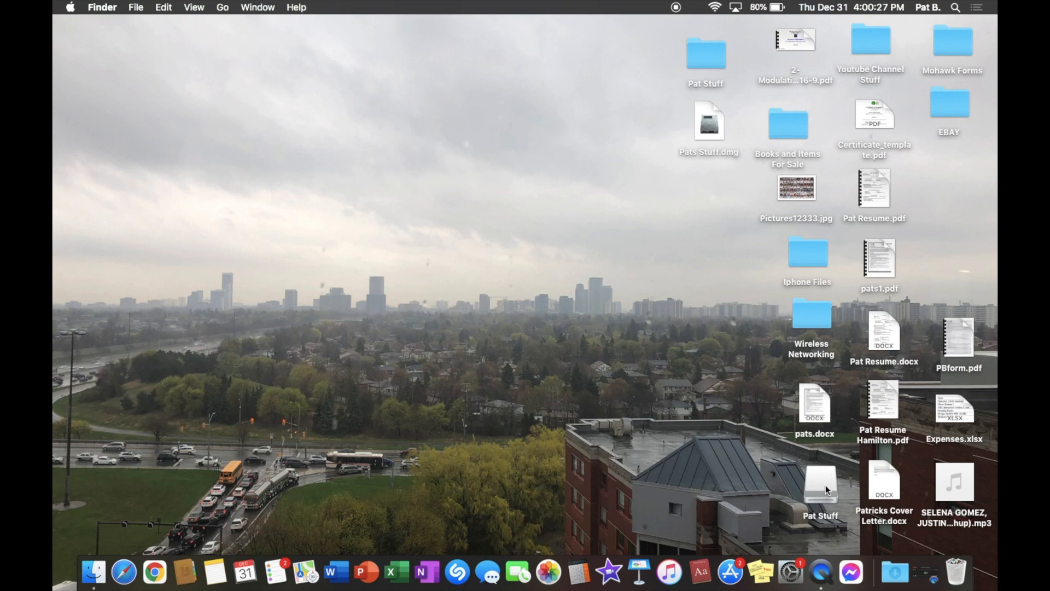
left_click(826, 485)
left_click_drag(809, 478, 714, 195)
left_click(697, 302)
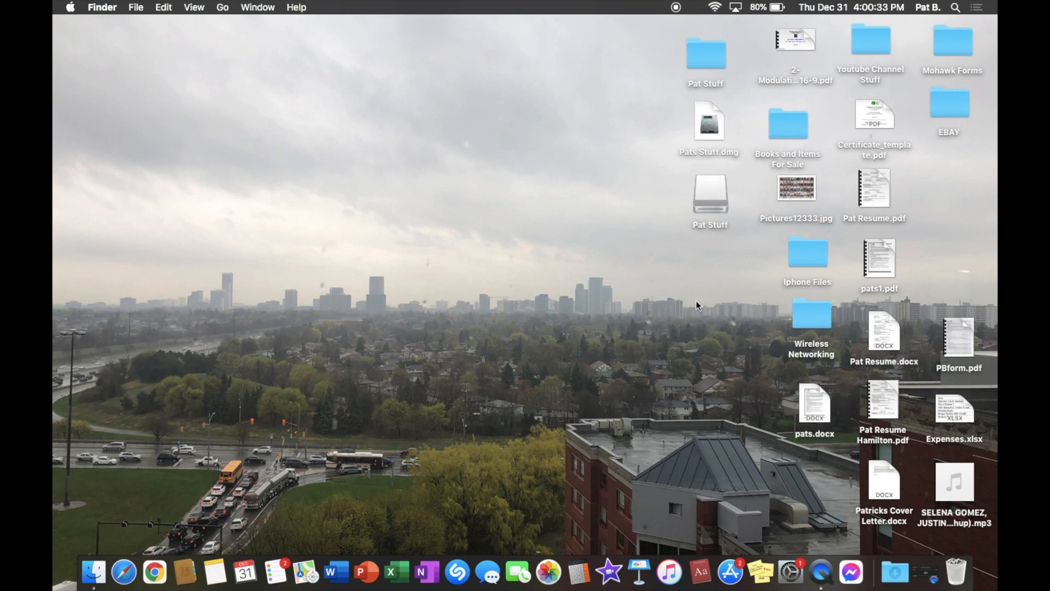
Open the mounted Pat Stuff volume, examine the image and music files inside, and close its window.
double_click(704, 198)
left_click(443, 153)
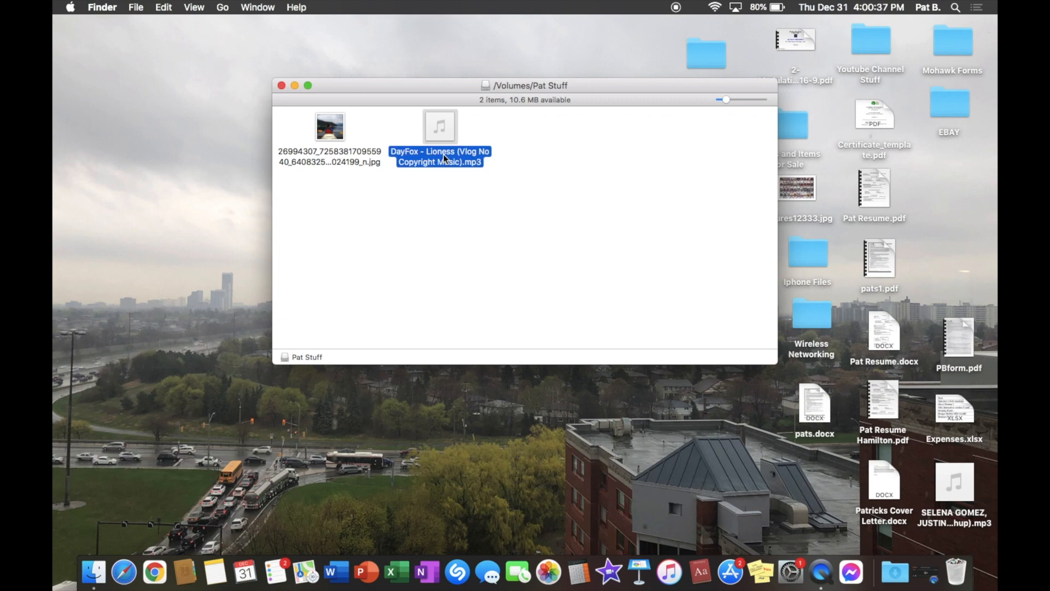
left_click(346, 161)
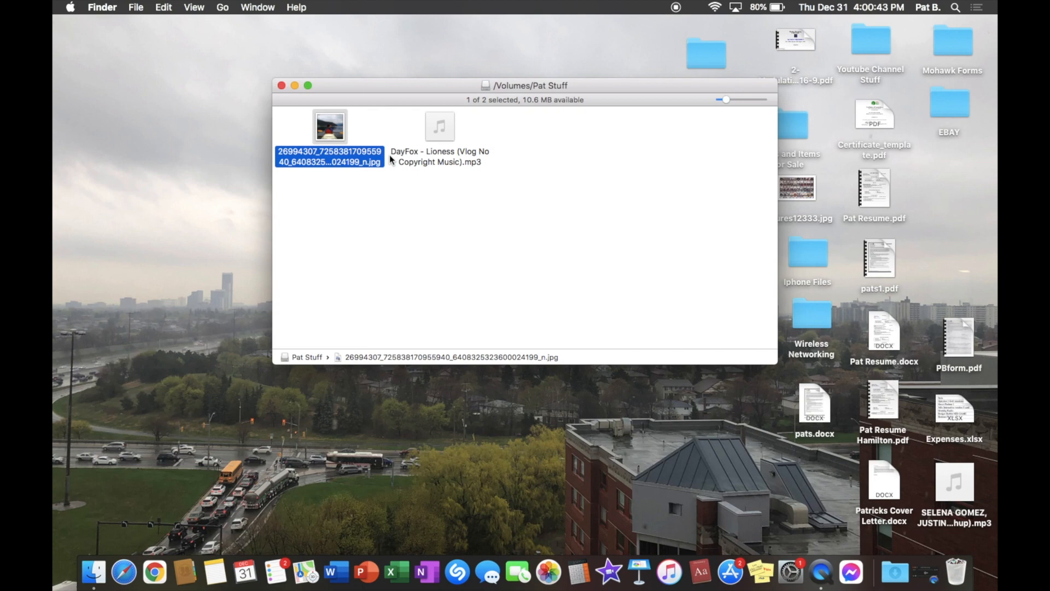
left_click(281, 86)
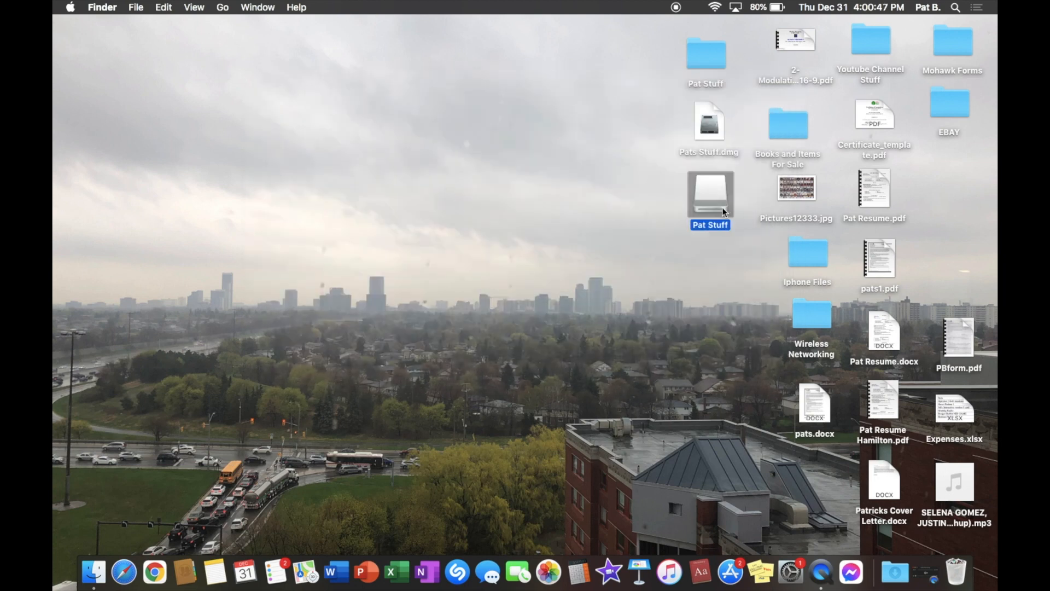
Copy pats.docx from the desktop into the mounted Pat Stuff volume and close the volume's window.
double_click(722, 210)
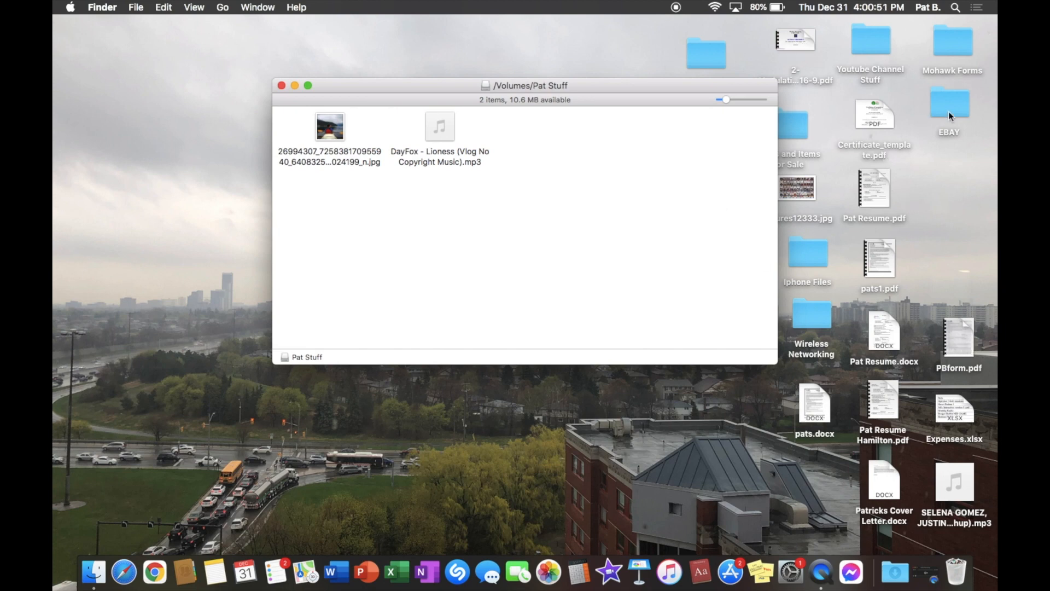
left_click_drag(826, 433, 527, 149)
left_click(563, 186)
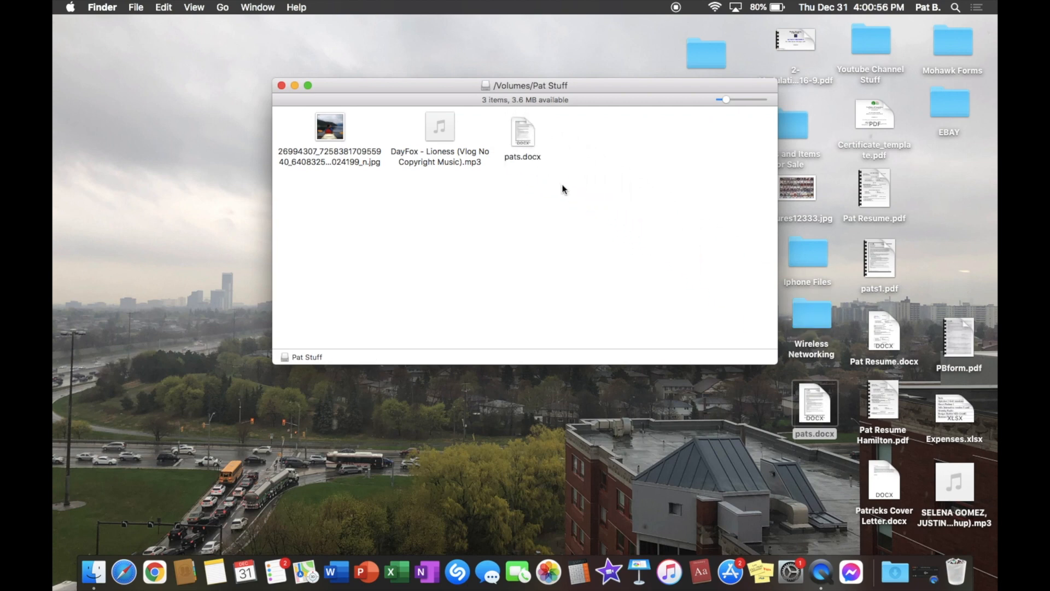
left_click(281, 86)
Reopen the mounted volume to check for the copied pats.docx, and close the window.
left_click(719, 202)
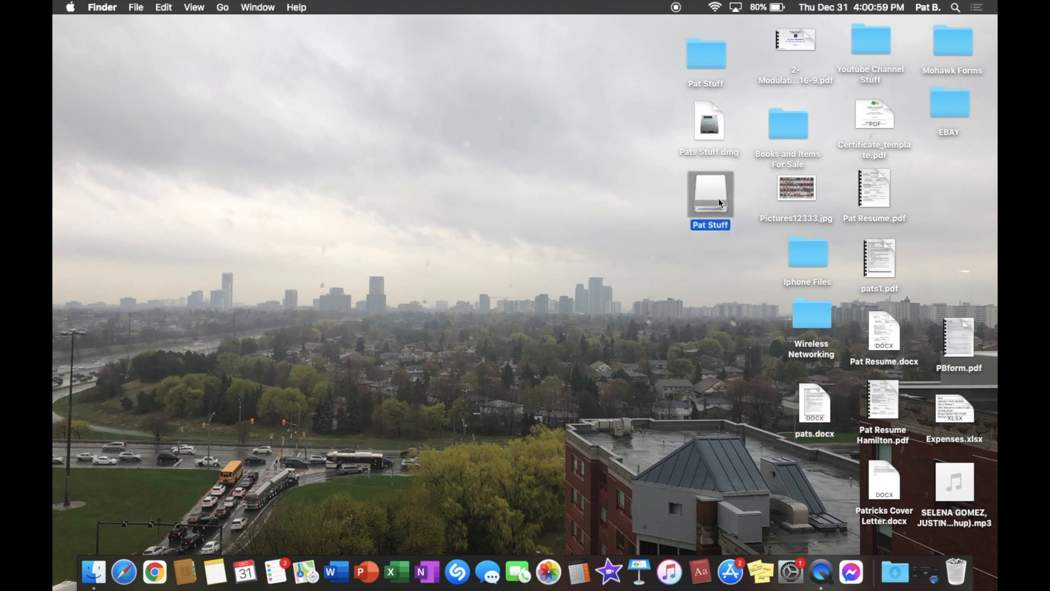
double_click(718, 201)
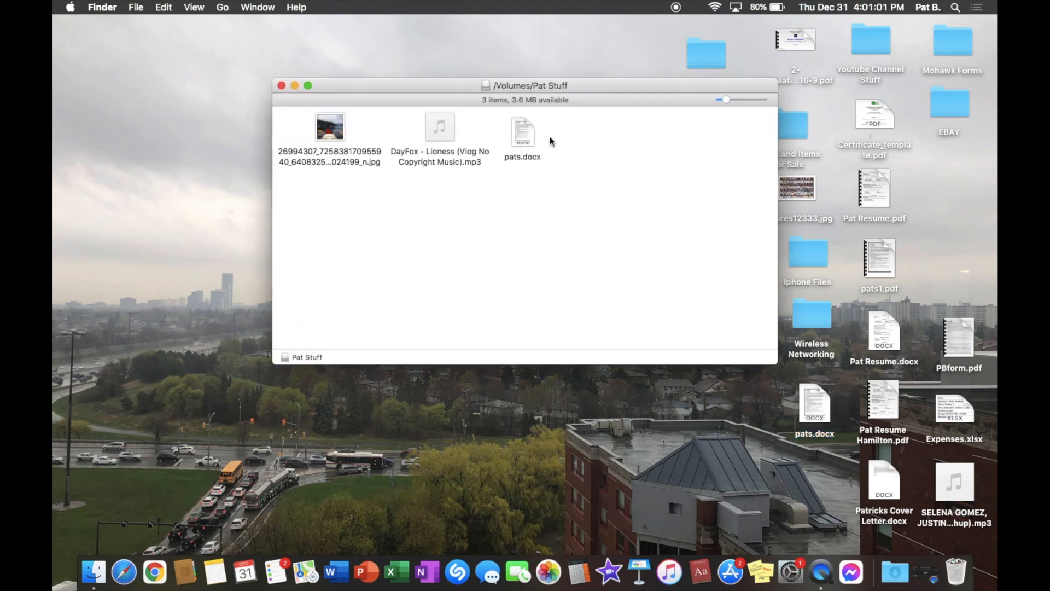
left_click(282, 86)
left_click(478, 286)
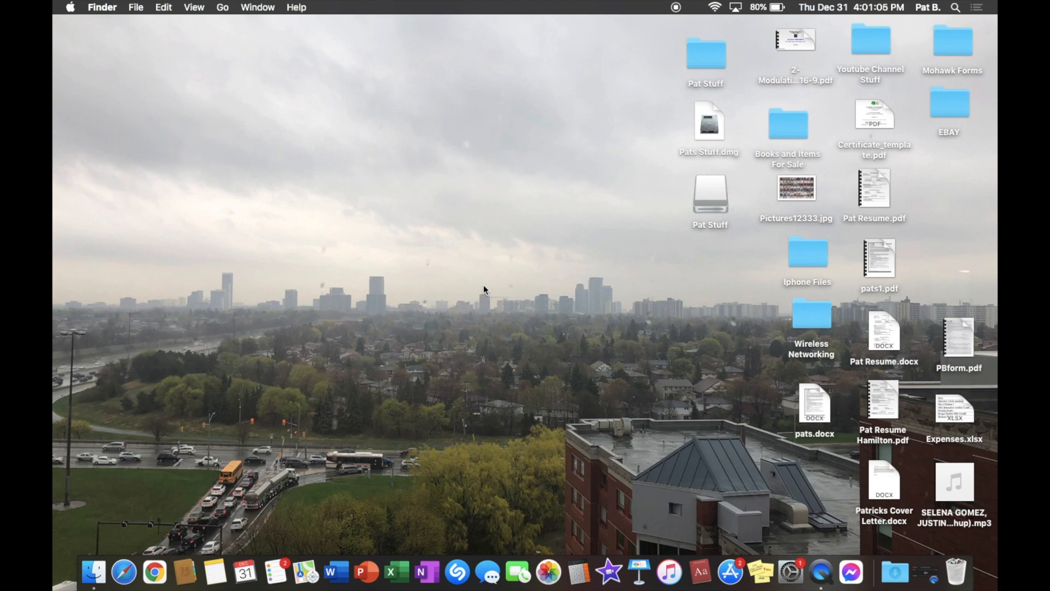
Eject the mounted Pat Stuff volume from the desktop.
left_click(714, 202)
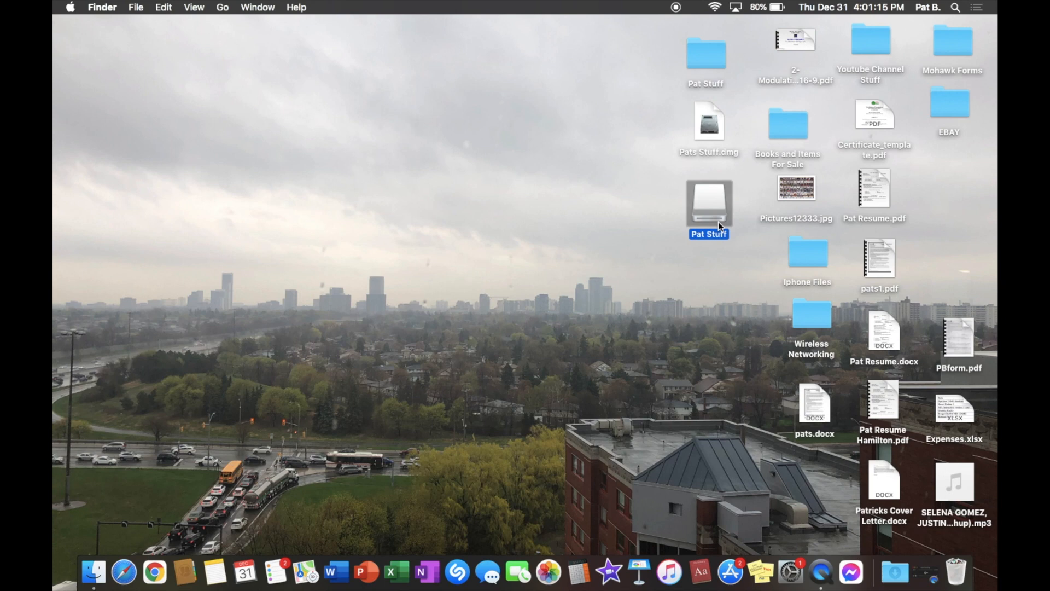
left_click_drag(720, 222, 729, 384)
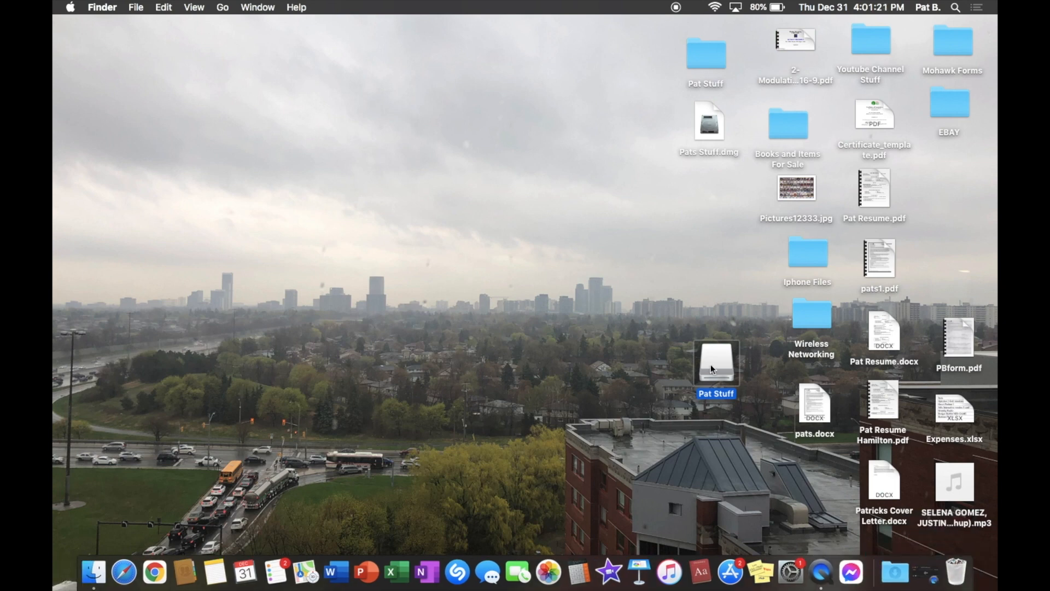
left_click_drag(713, 361, 955, 579)
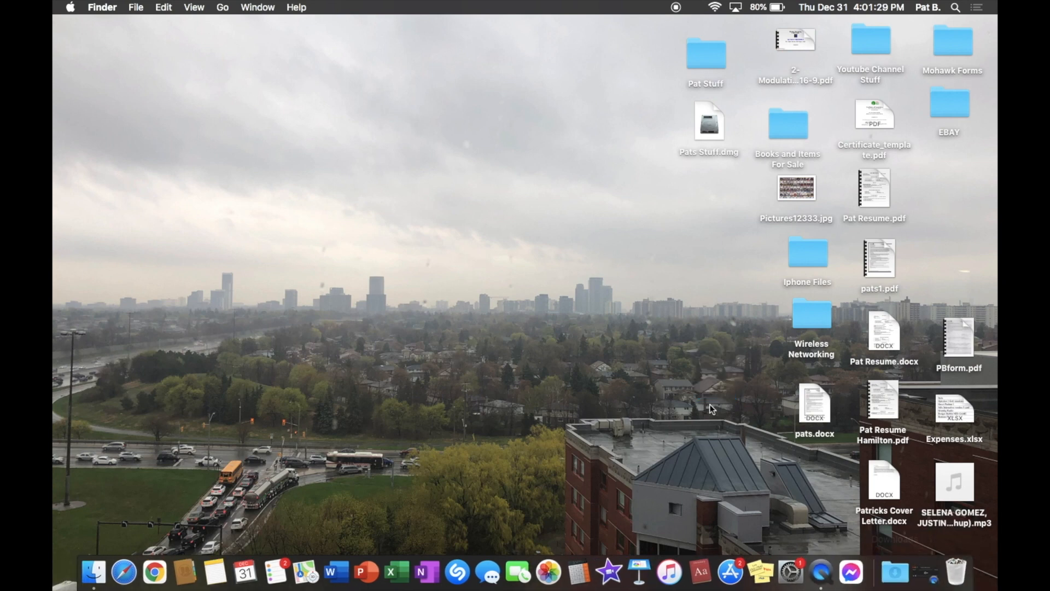
Unlock Pats Stuff.dmg again by entering the image password.
left_click(709, 139)
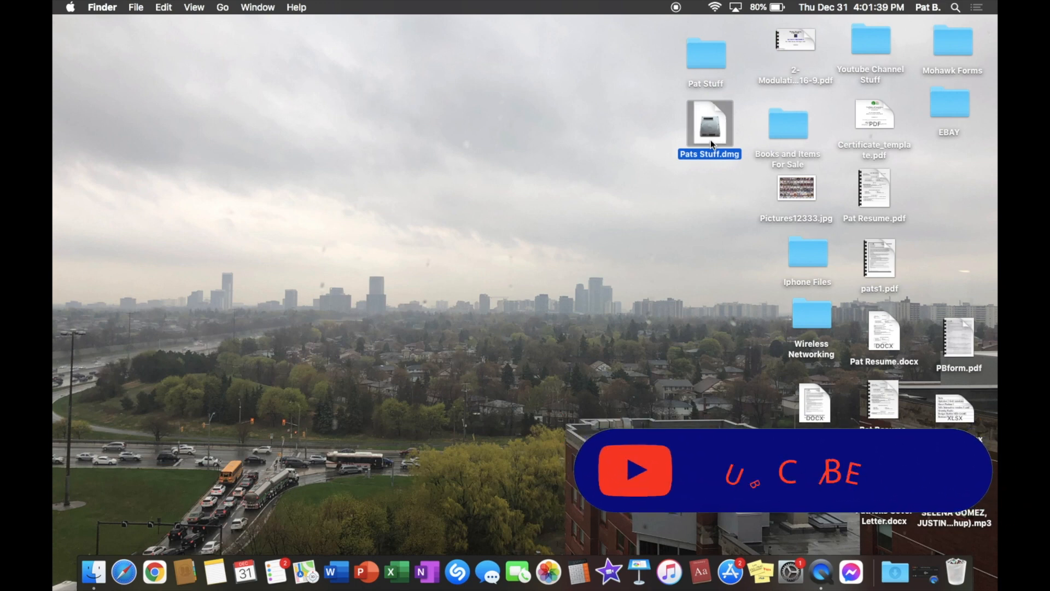
type("***********")
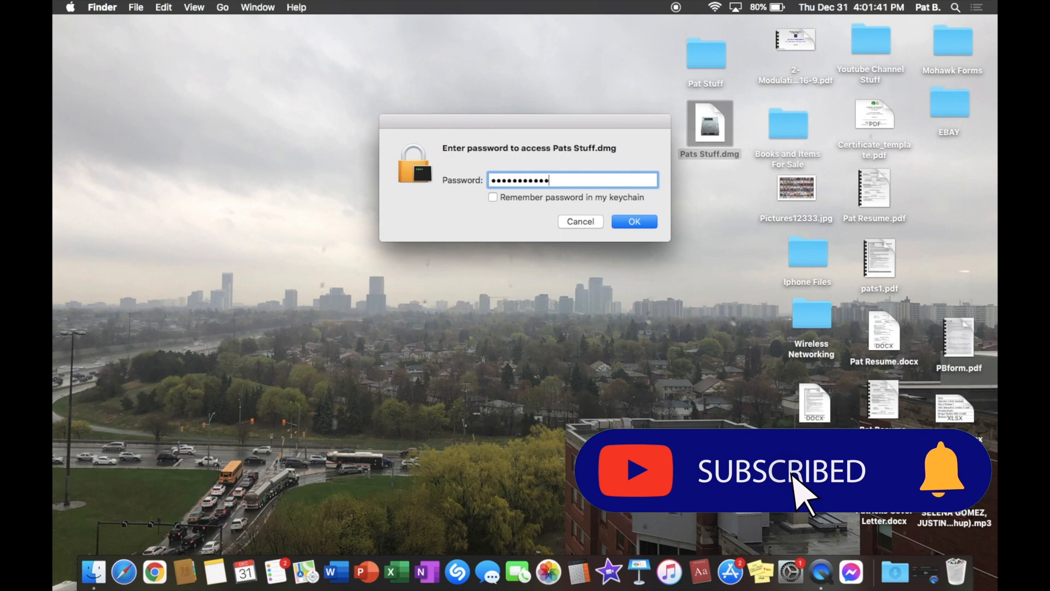
key("Return")
Open the remounted Pat Stuff volume, check that its files are intact, and close the window.
left_click(713, 357)
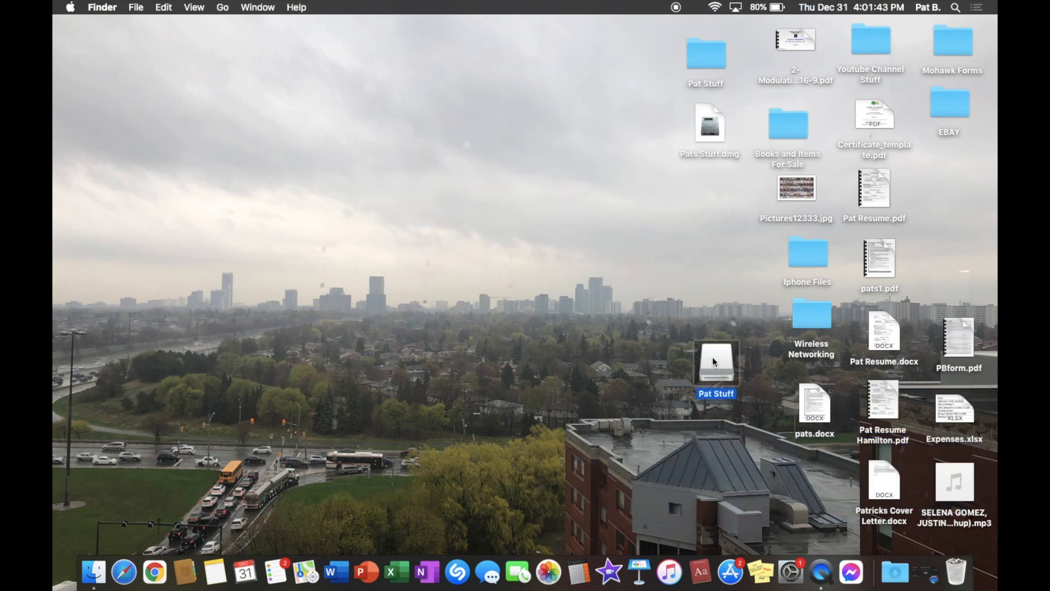
double_click(712, 357)
left_click_drag(563, 163, 334, 156)
left_click(553, 220)
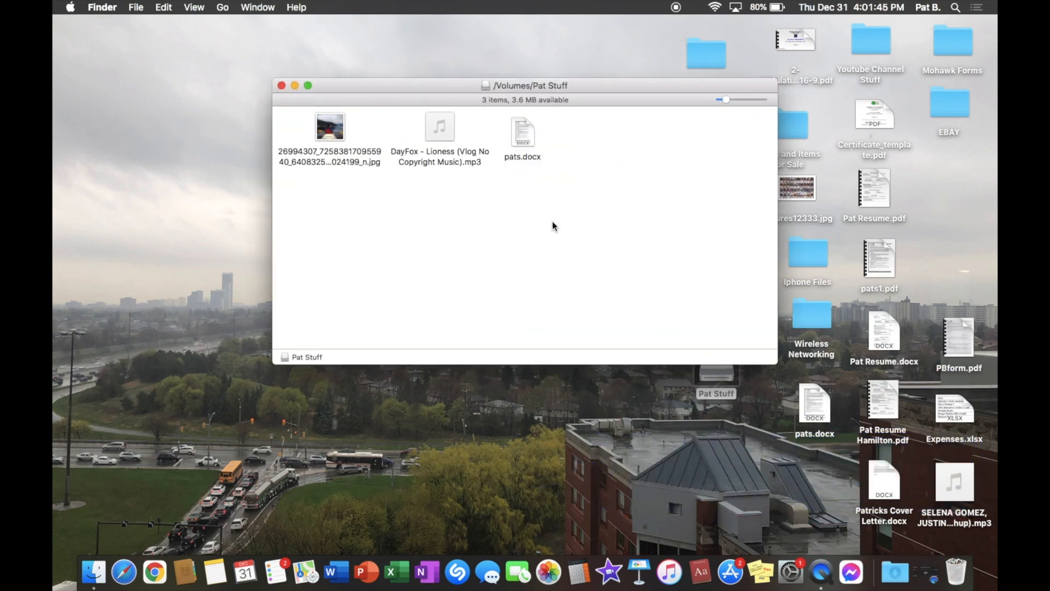
left_click(282, 85)
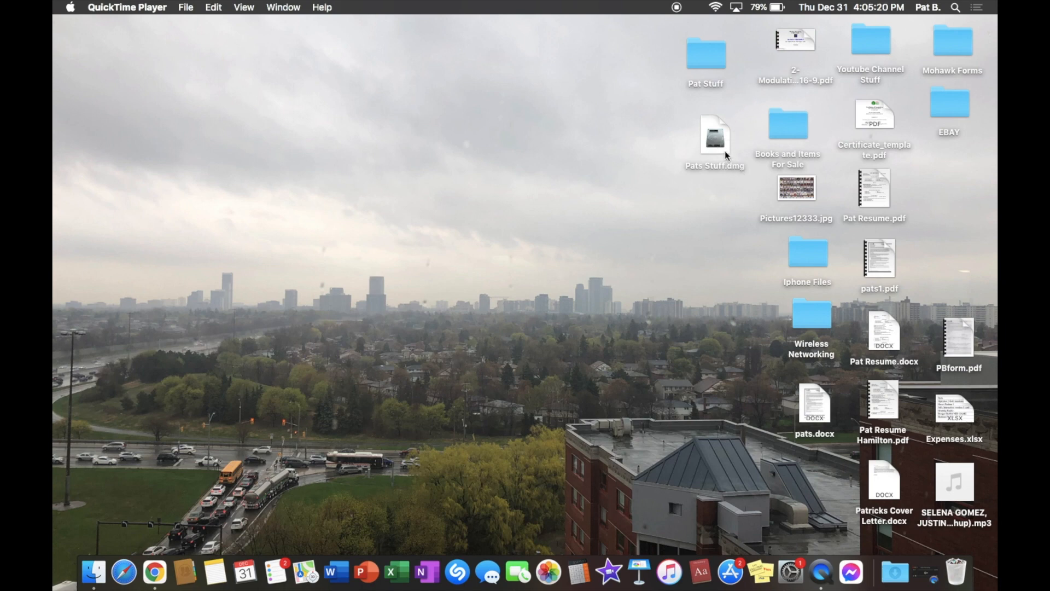
Check the contents of the original unprotected Pat Stuff folder, close it, and move the folder to the Trash.
left_click(705, 51)
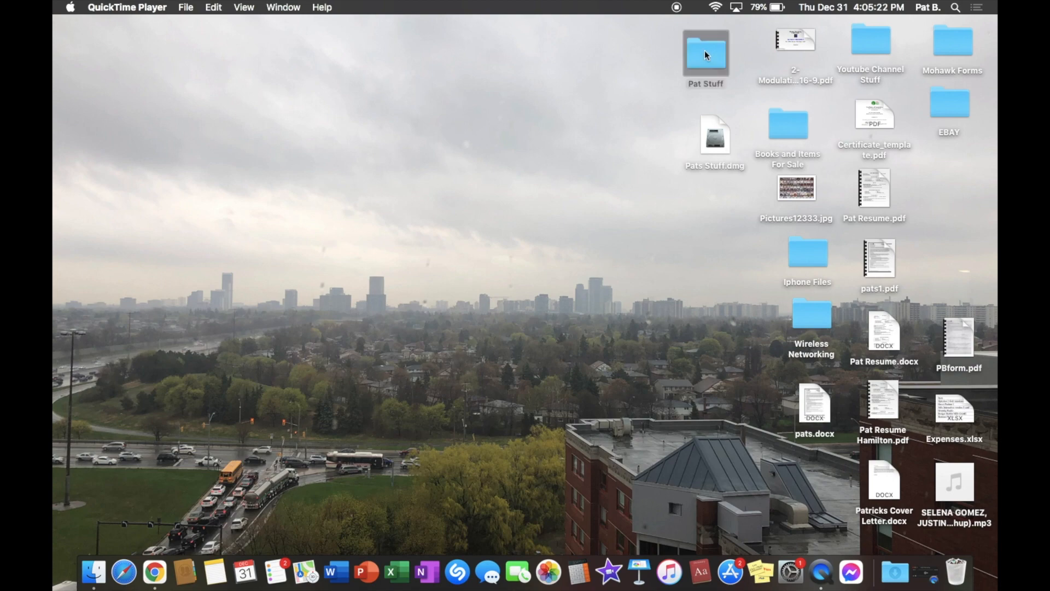
double_click(703, 53)
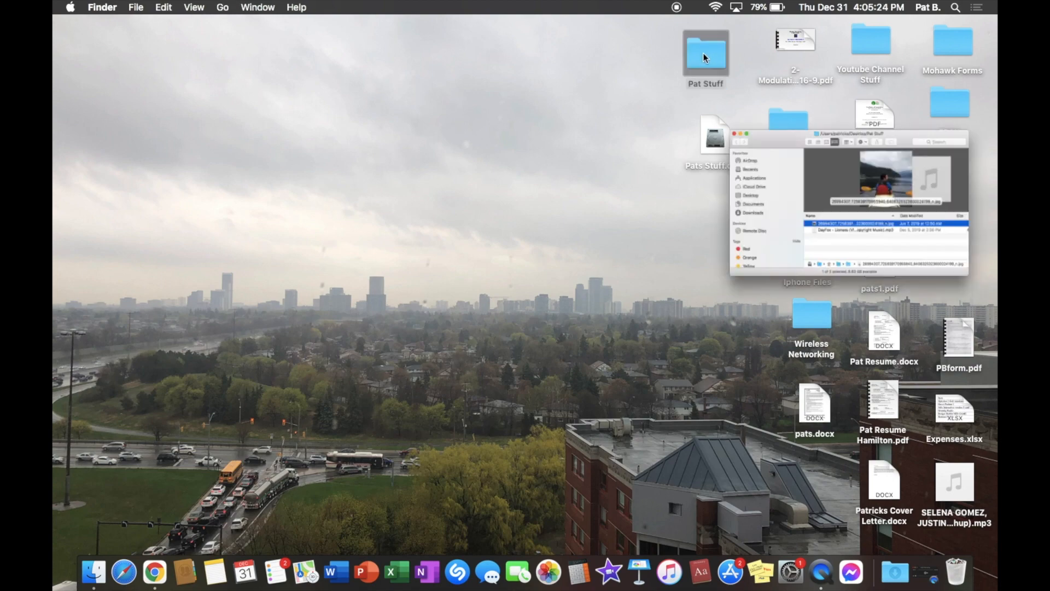
left_click(281, 86)
left_click_drag(711, 47, 955, 575)
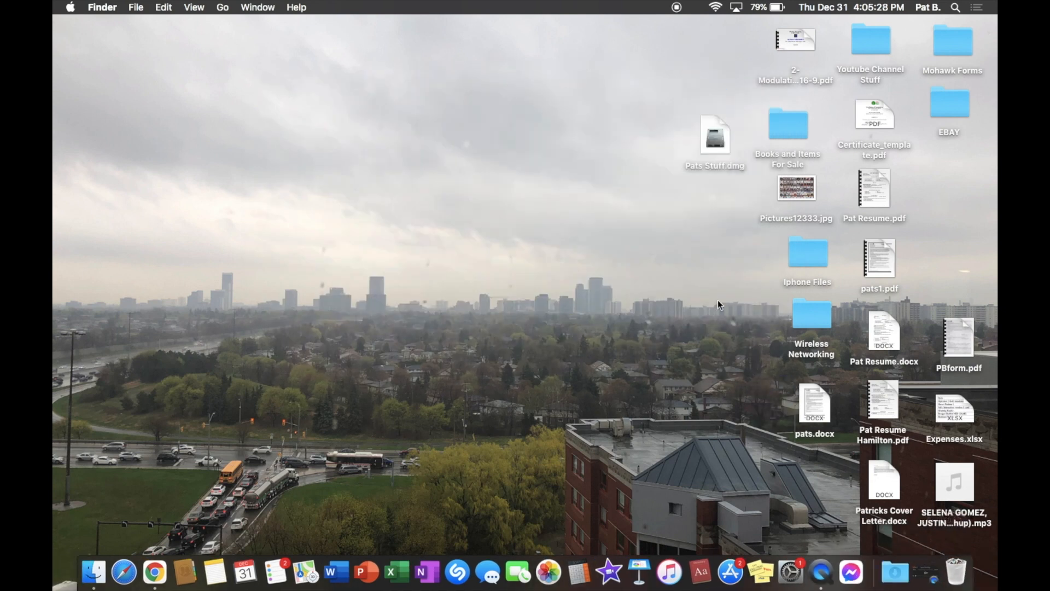